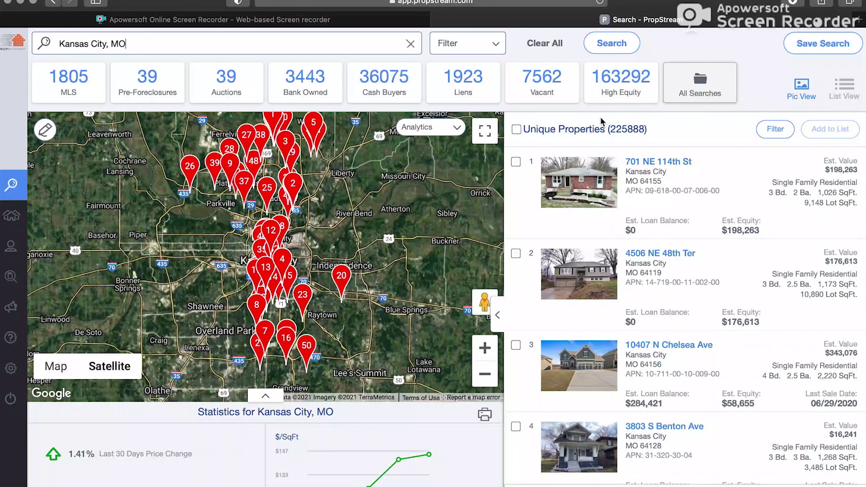
# Restrict the Kansas City, MO search to properties that are not owner occupied and review the property characteristics filters
pyautogui.click(495, 44)
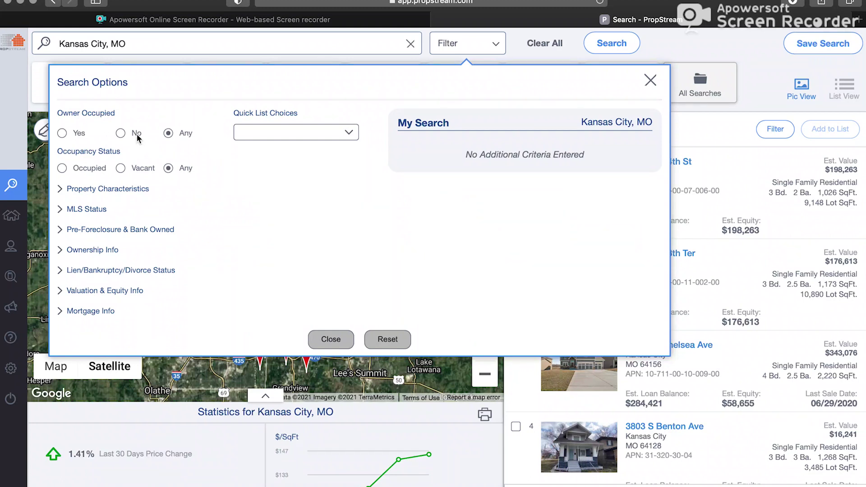
pyautogui.click(121, 134)
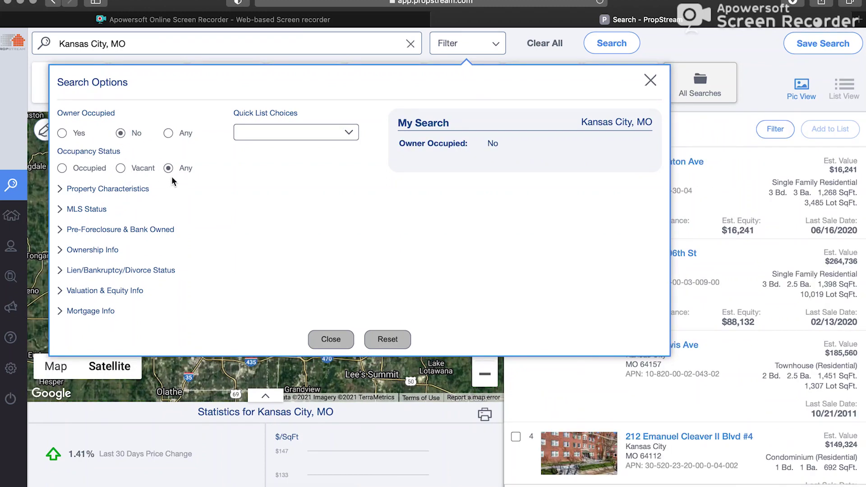
pyautogui.click(129, 190)
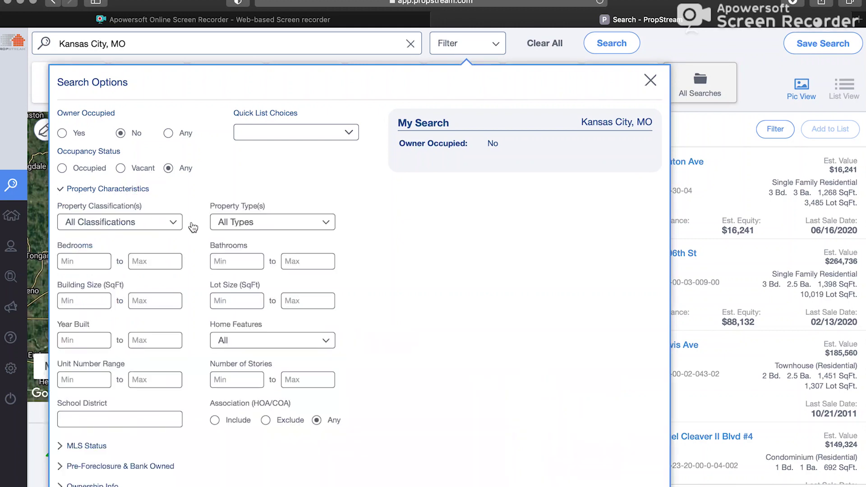
pyautogui.scroll(-1, 194, 232)
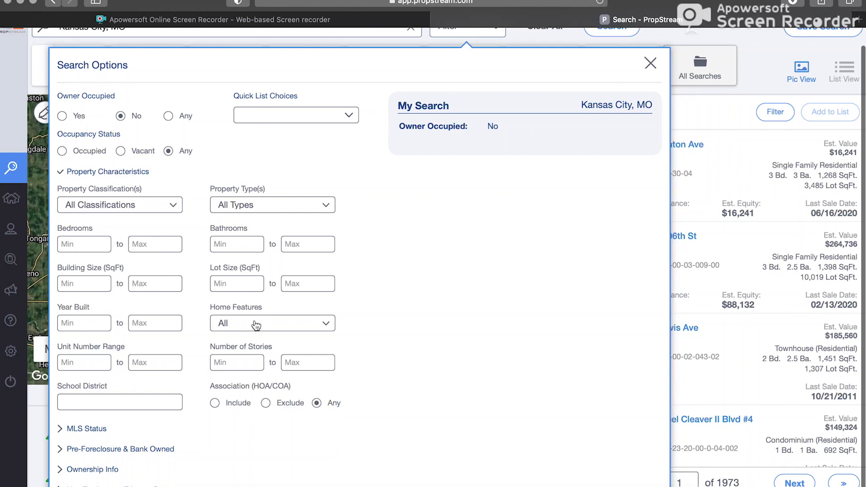
pyautogui.click(135, 172)
# In the MLS status filters, limit the search to properties that are not on the market
pyautogui.click(86, 191)
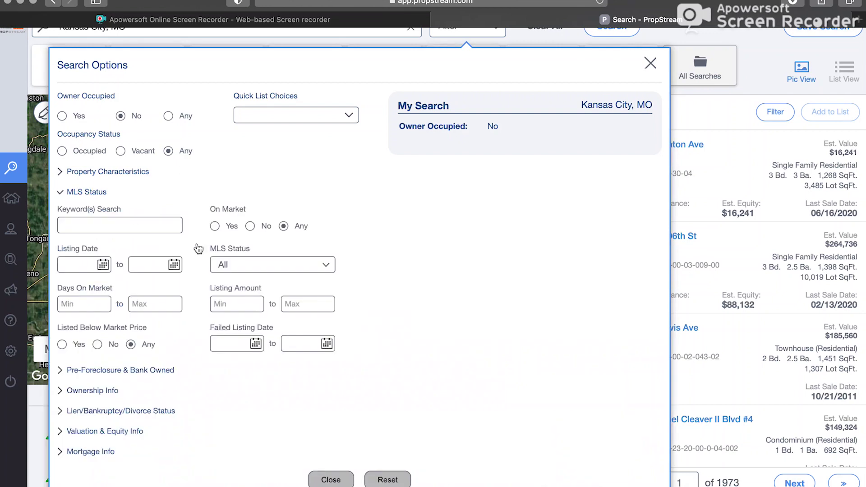
pyautogui.click(250, 226)
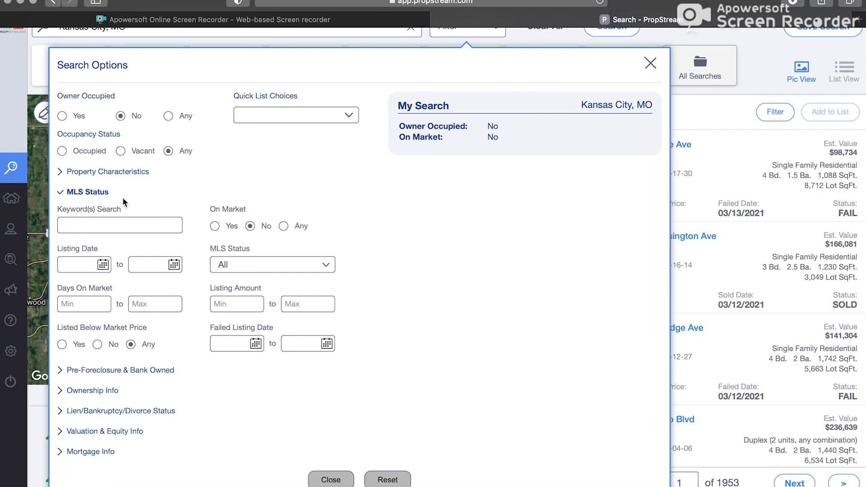
pyautogui.click(96, 190)
# Review the pre-foreclosure filters and limit years of ownership to 2 to 6, without including unknown sale dates
pyautogui.click(120, 215)
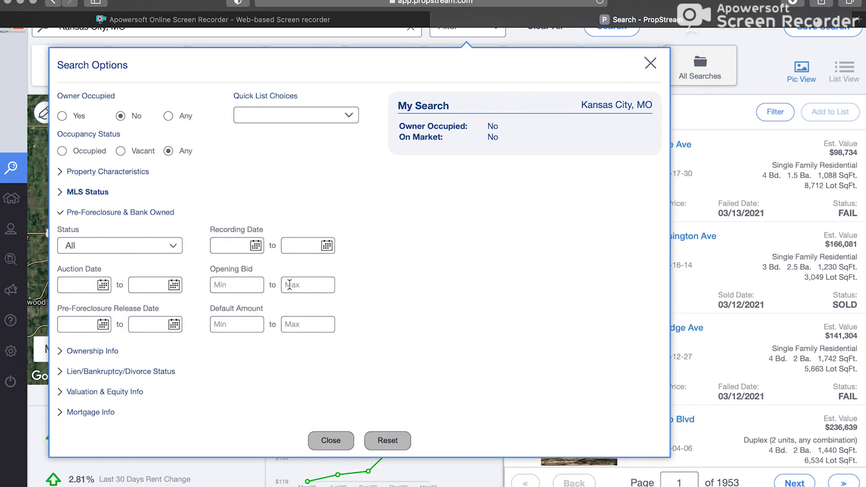
pyautogui.click(147, 214)
pyautogui.click(103, 236)
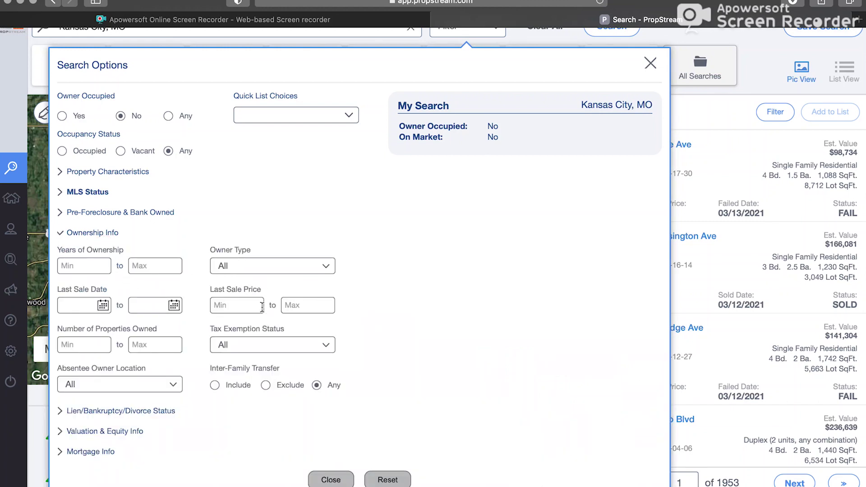
pyautogui.click(104, 268)
pyautogui.write('2')
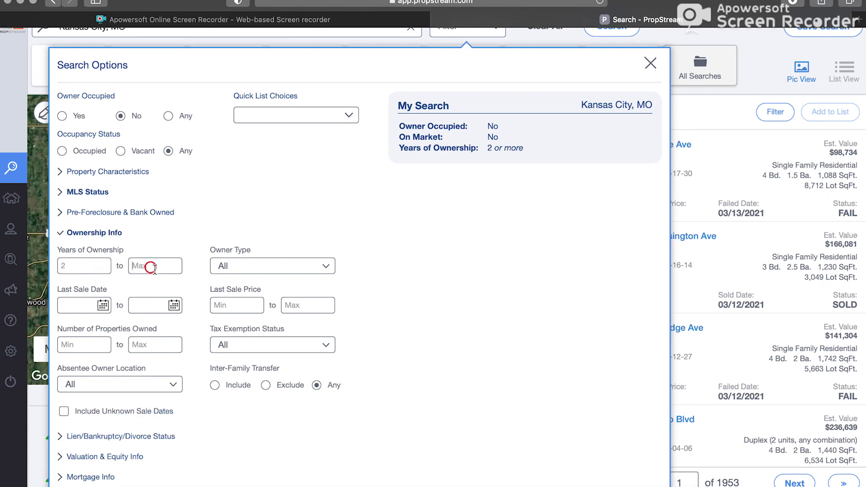
pyautogui.write('6')
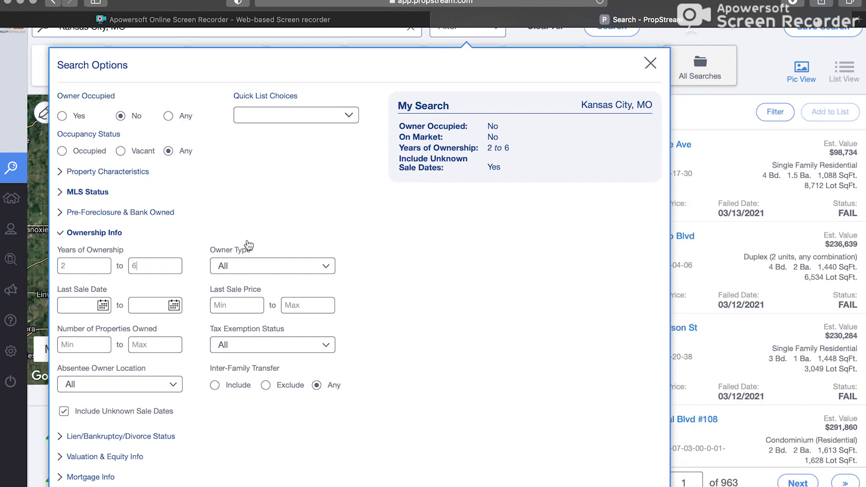
pyautogui.click(118, 239)
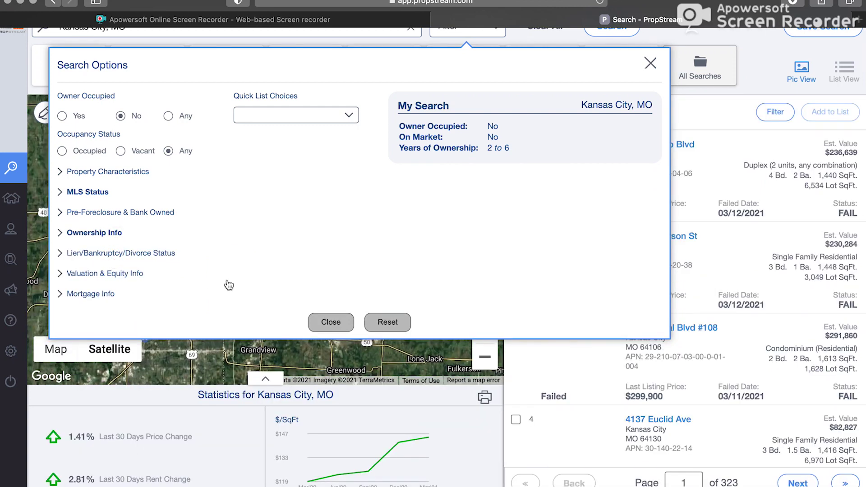
# Review the lien, bankruptcy and divorce filters and set the minimum estimated equity to 30%
pyautogui.click(159, 255)
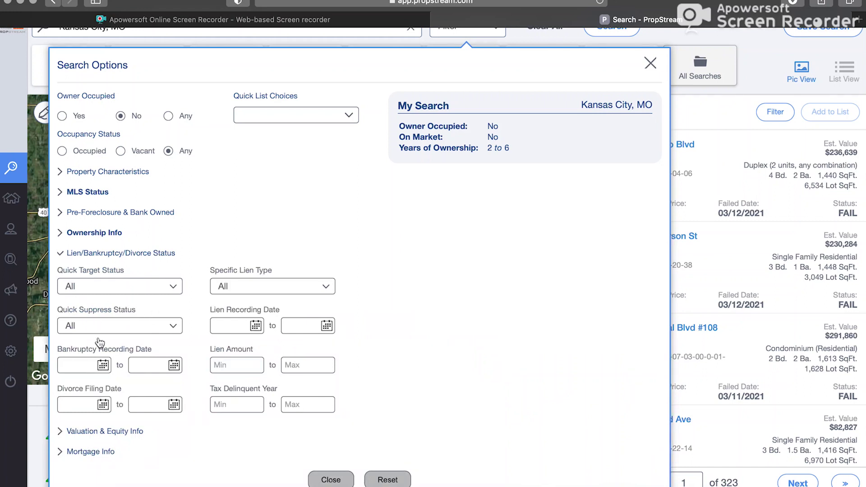
pyautogui.click(169, 256)
pyautogui.click(113, 276)
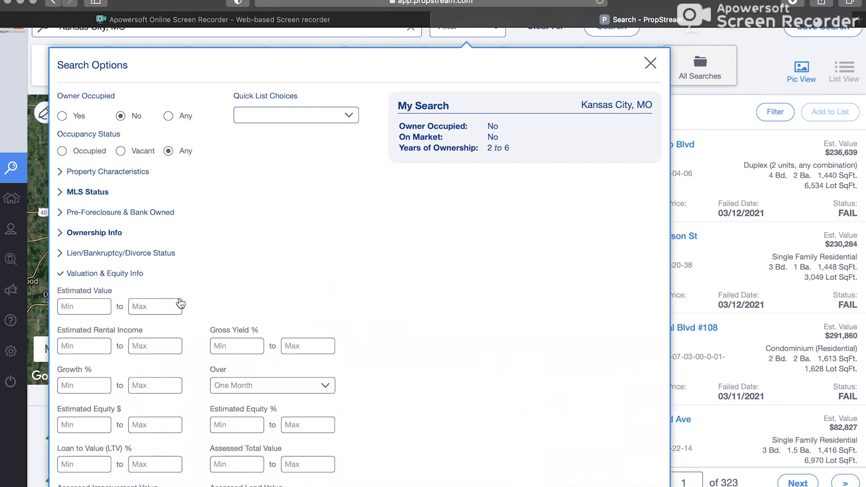
pyautogui.scroll(-1, 317, 351)
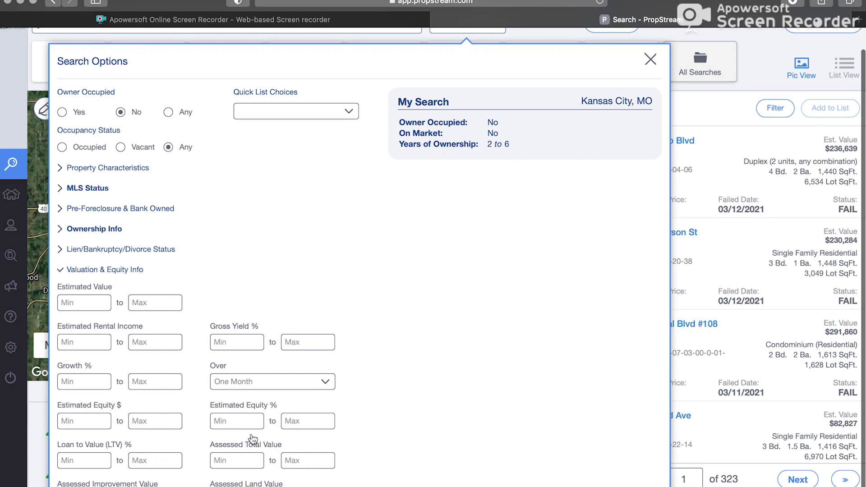
pyautogui.click(229, 422)
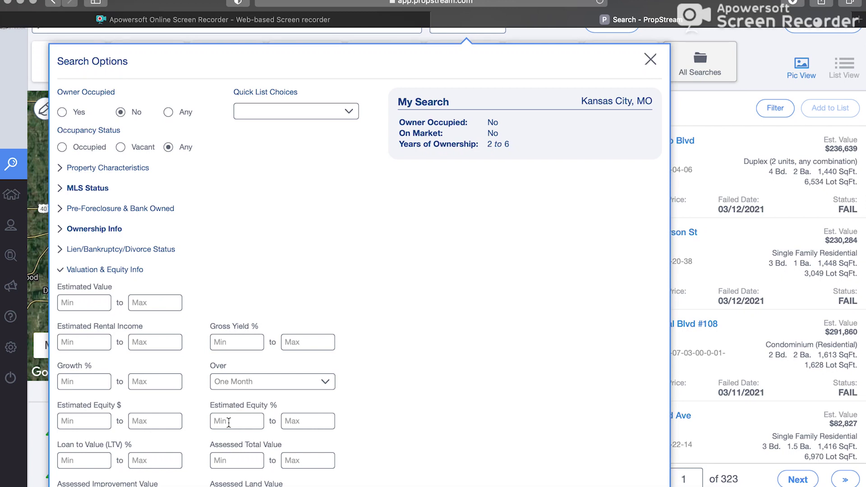
pyautogui.write('30')
pyautogui.click(320, 272)
pyautogui.click(97, 270)
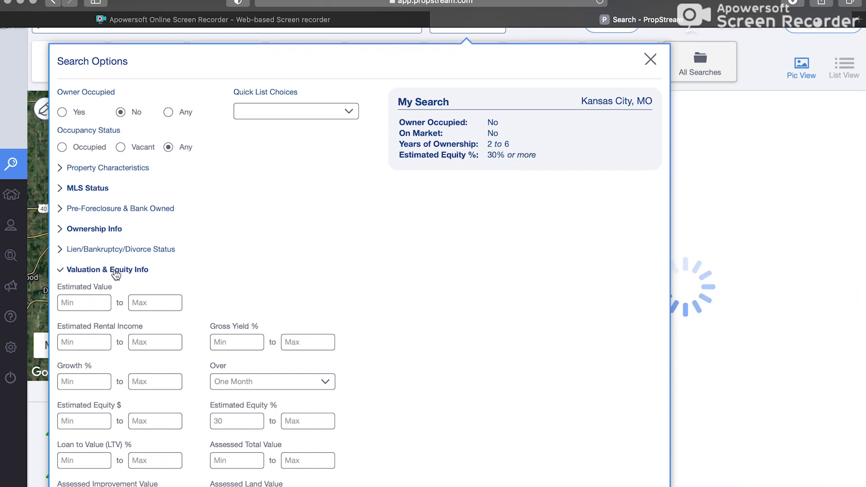
pyautogui.click(59, 271)
pyautogui.click(61, 271)
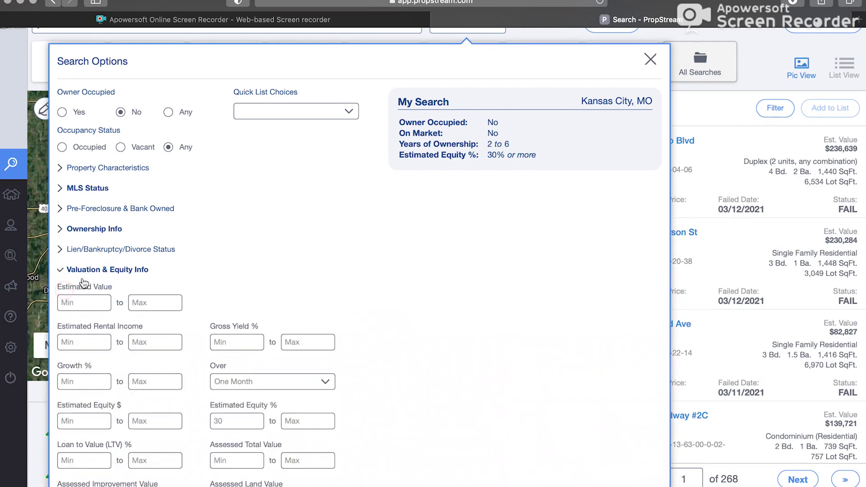
pyautogui.click(62, 271)
# Set the minimum open mortgage remaining balance to $1 and close the search options
pyautogui.click(62, 290)
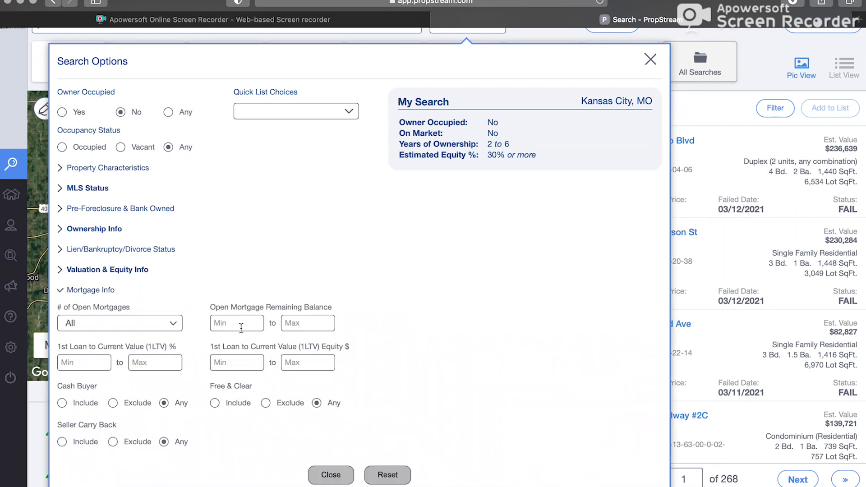
pyautogui.click(244, 324)
pyautogui.write('1')
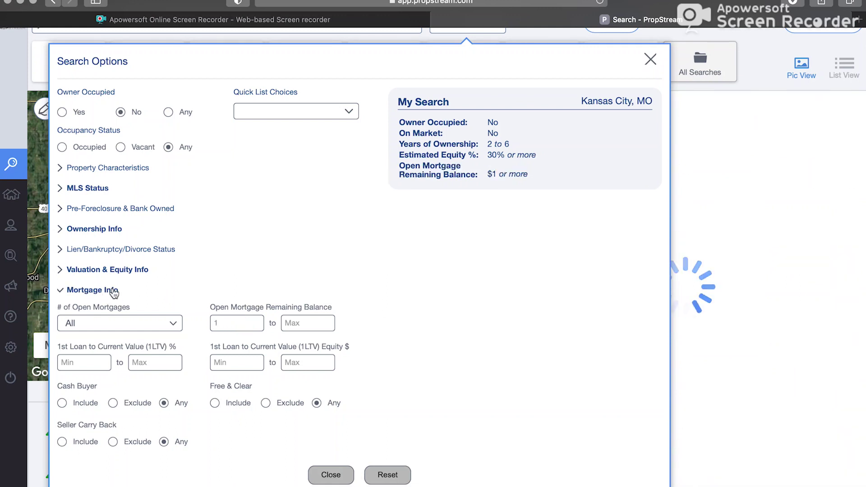
pyautogui.click(114, 291)
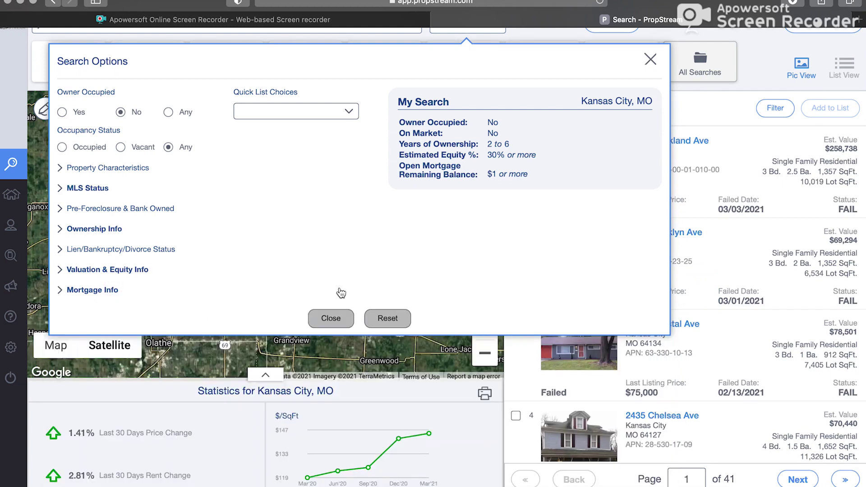
pyautogui.moveTo(493, 186)
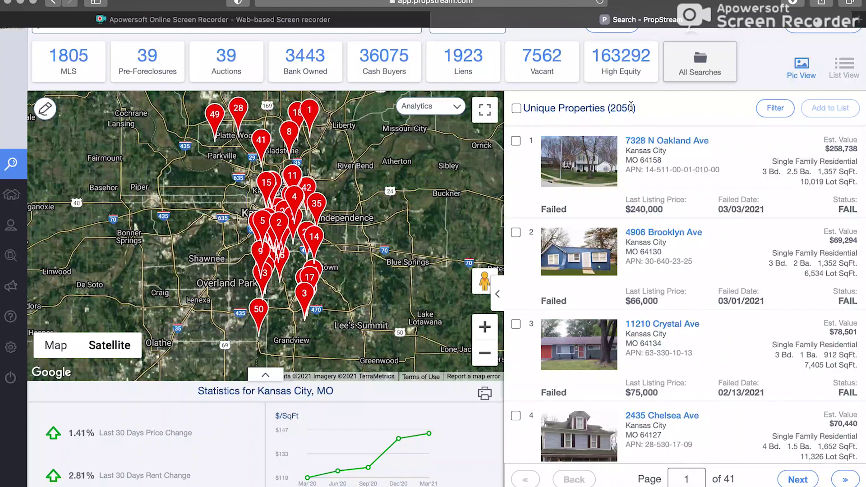
# Try to add all the found properties to a new marketing list named "Kansas City Equity List"
pyautogui.click(516, 109)
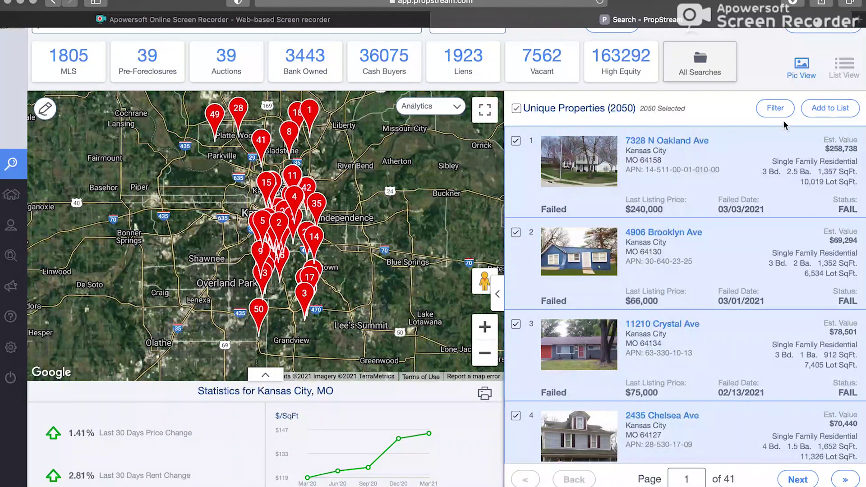
pyautogui.click(833, 117)
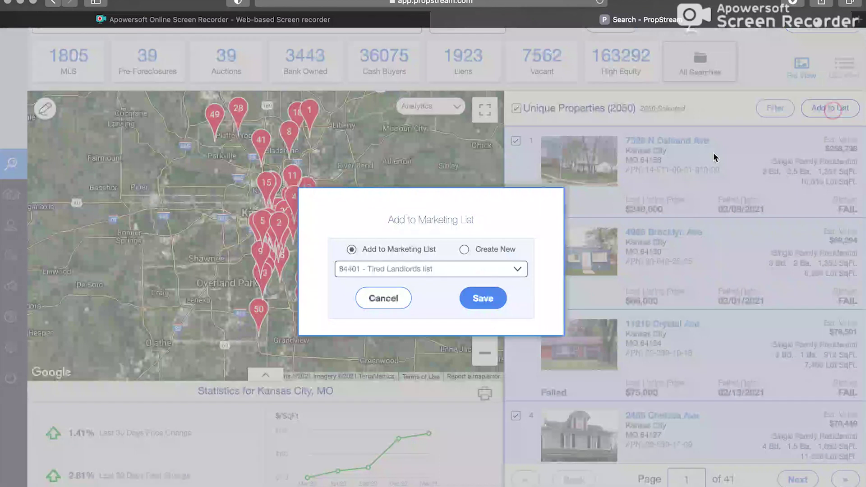
pyautogui.click(478, 250)
pyautogui.click(464, 265)
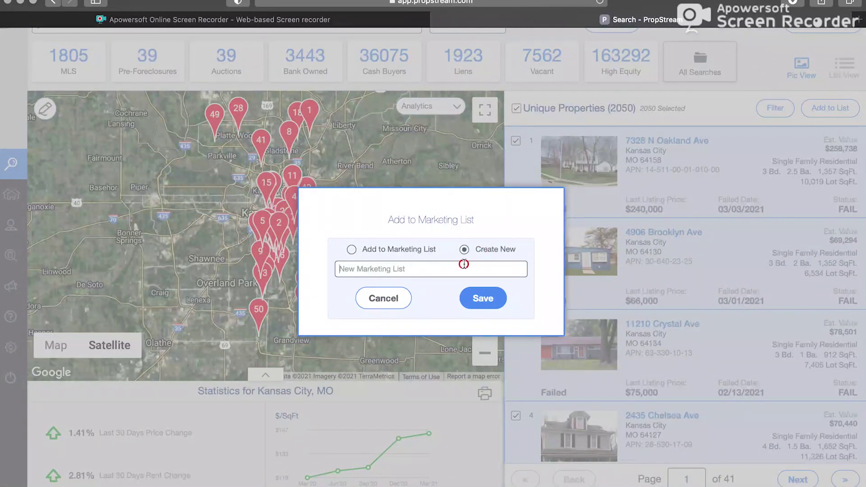
pyautogui.write('Kansas City Equity List')
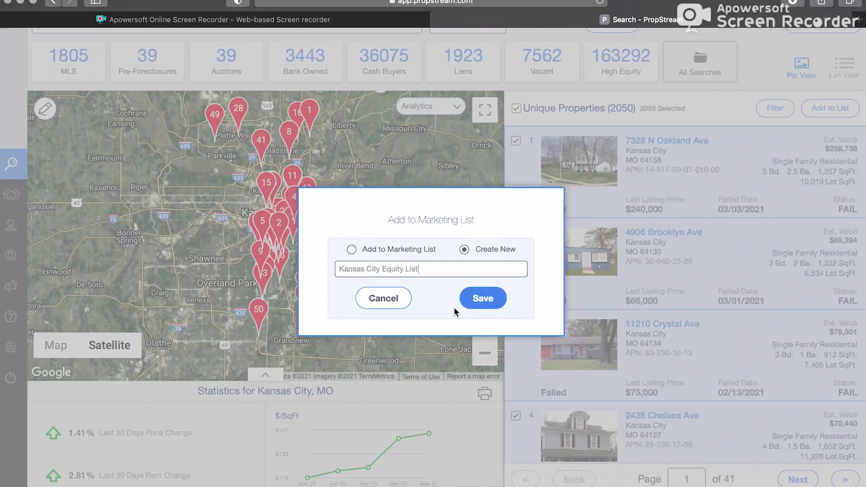
pyautogui.click(397, 301)
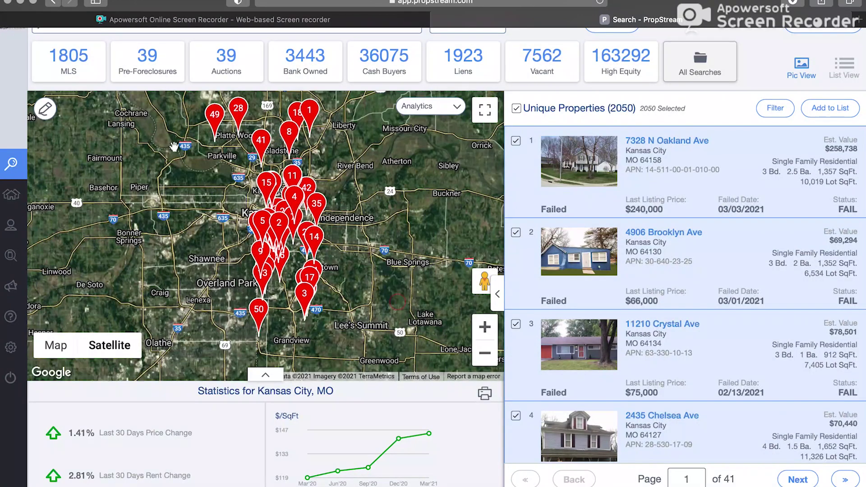
# Open the KS Tired Landlords marketing list in My Properties and select all its properties
pyautogui.moveTo(22, 200)
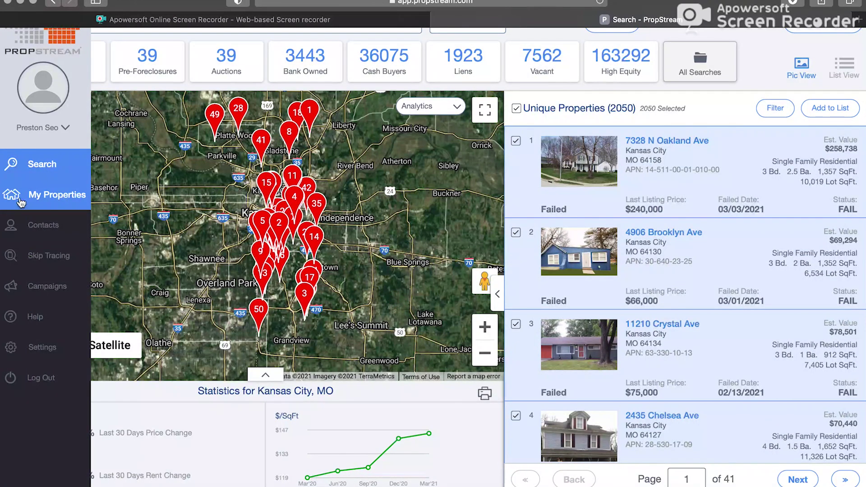
pyautogui.click(20, 199)
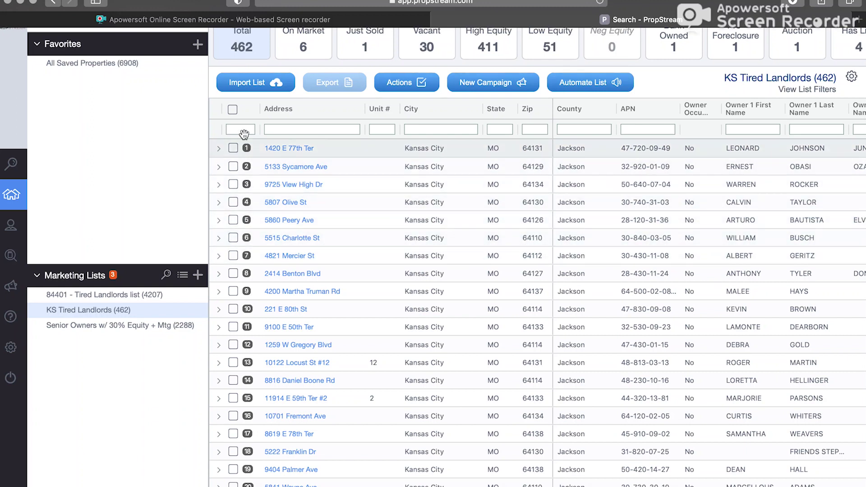
pyautogui.click(233, 110)
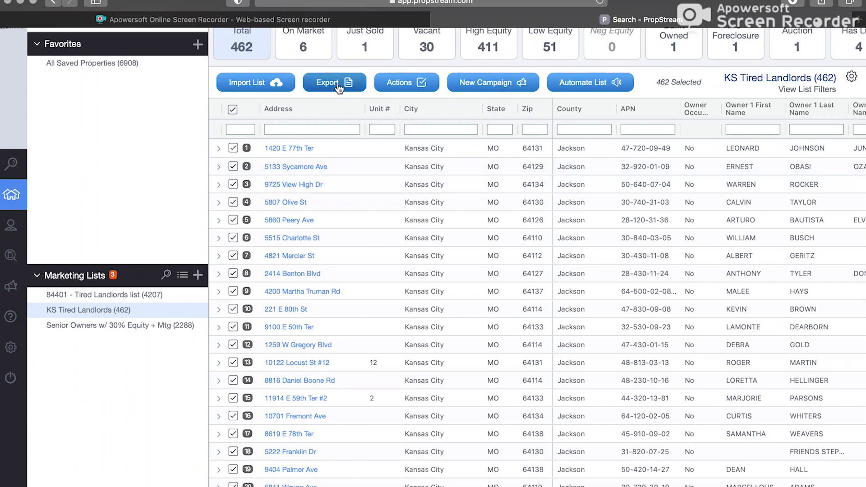
# Examine the owner, mailing address, property details, assessed value and last sale columns of the KS Tired Landlords list
pyautogui.moveTo(14, 255)
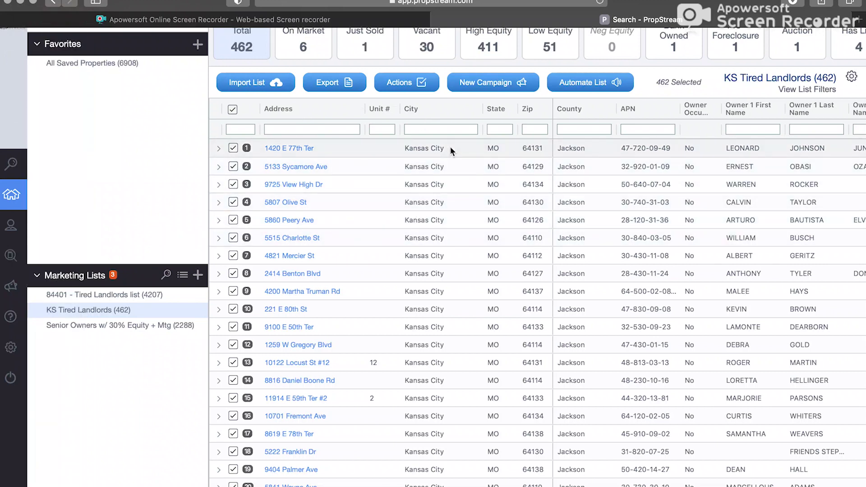
pyautogui.hscroll(4, 639, 173)
pyautogui.hscroll(2, 714, 166)
pyautogui.hscroll(10, 706, 168)
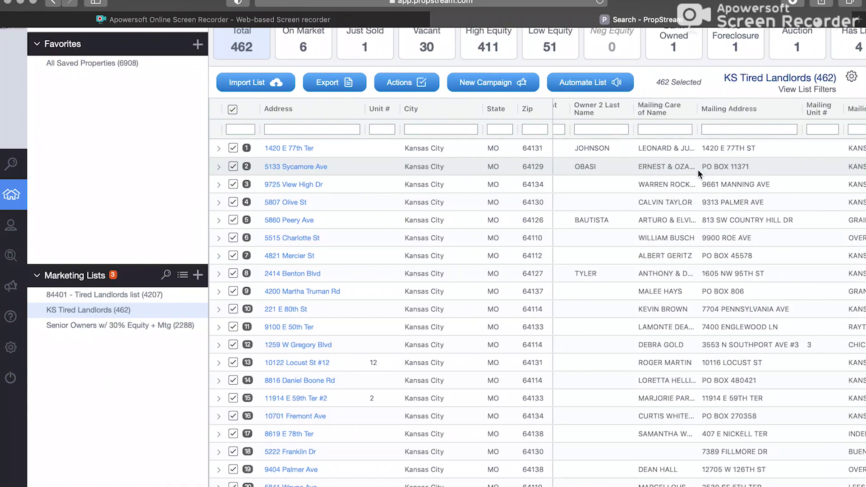
pyautogui.hscroll(8, 701, 168)
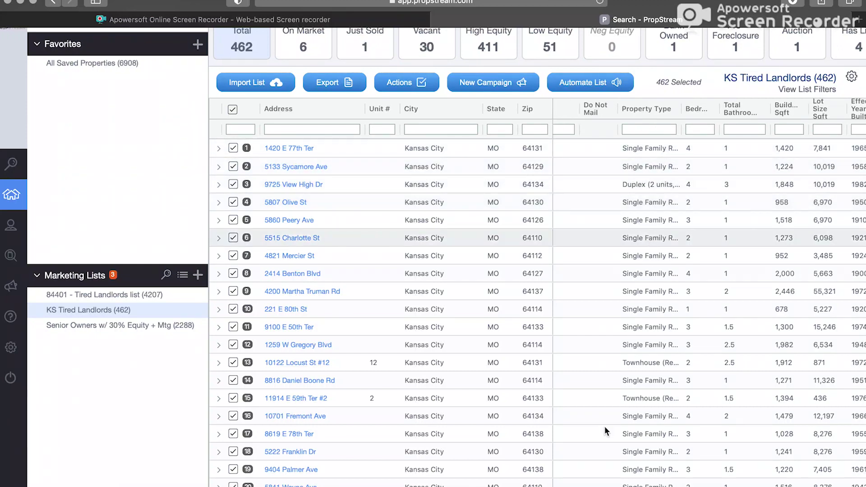
pyautogui.scroll(-1, 643, 404)
pyautogui.scroll(3, 644, 404)
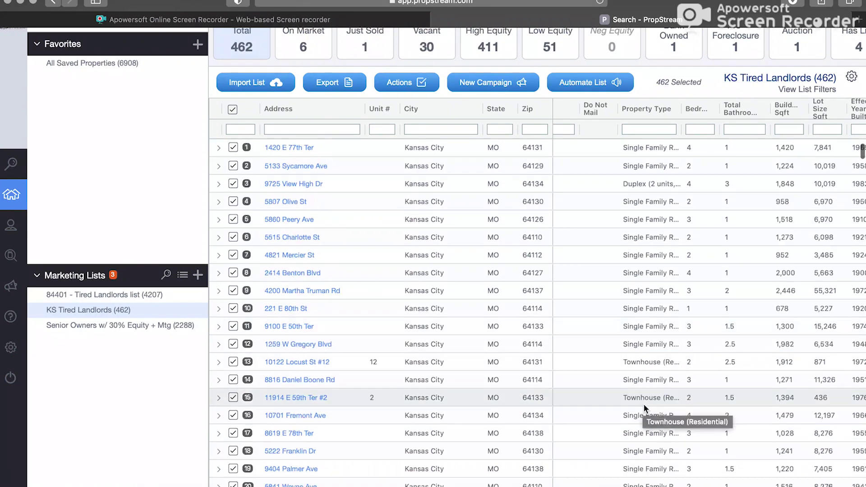
pyautogui.hscroll(5, 735, 202)
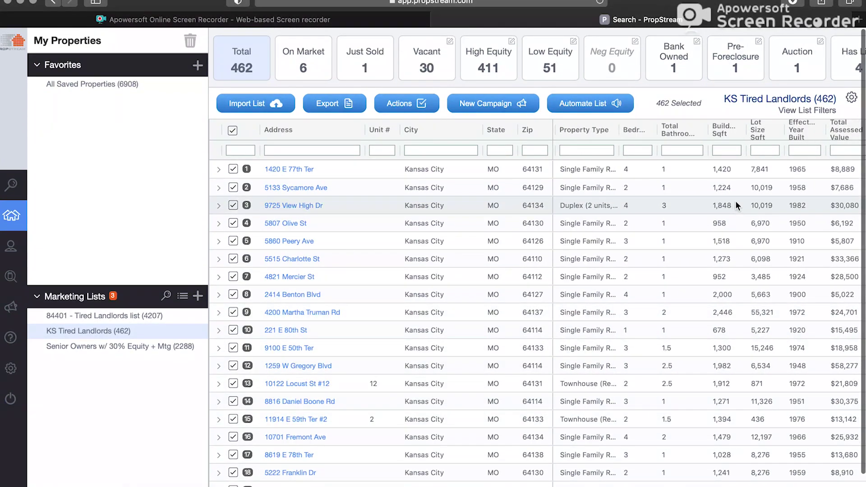
pyautogui.hscroll(4, 744, 205)
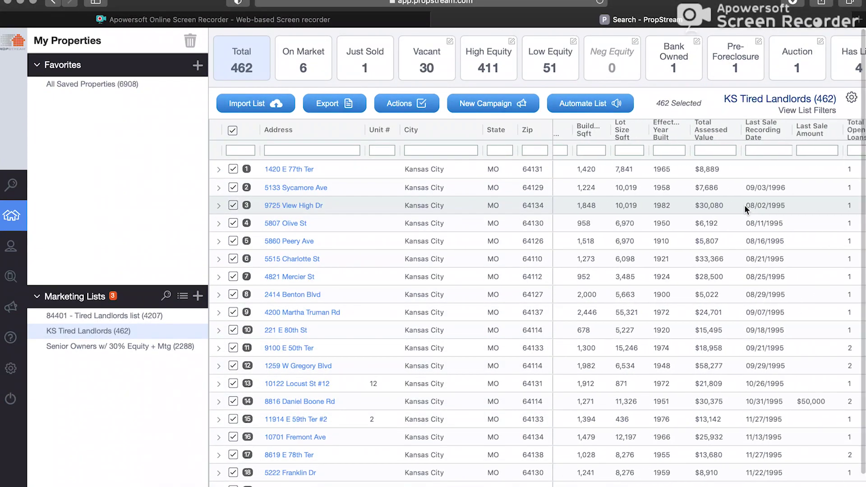
# Examine the open loans, loan balance, estimated value, equity, lien and marketing activity columns of the KS Tired Landlords list
pyautogui.hscroll(8, 719, 199)
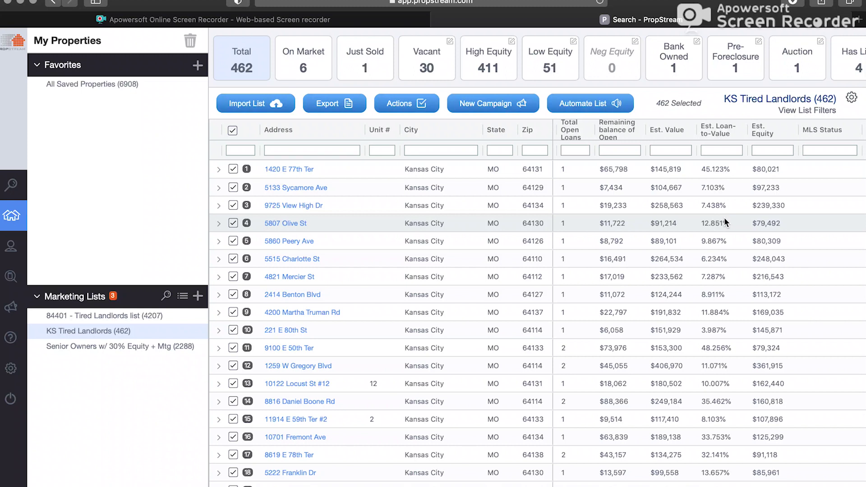
pyautogui.hscroll(8, 724, 221)
pyautogui.hscroll(5, 726, 222)
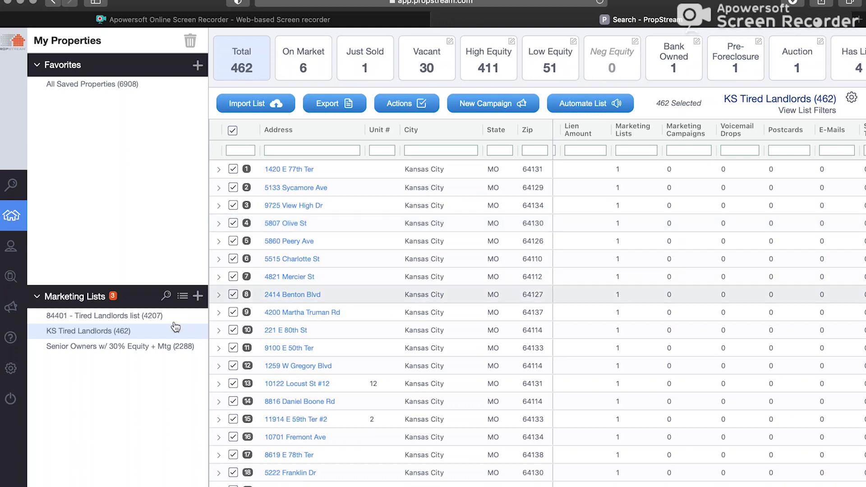
# Start a skip trace and add all contacts from the KS Tired Landlords marketing list to it
pyautogui.moveTo(10, 273)
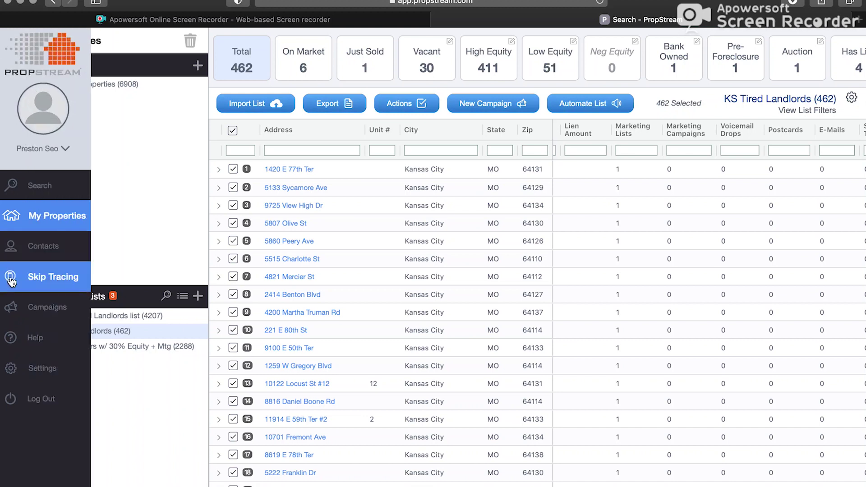
pyautogui.click(11, 279)
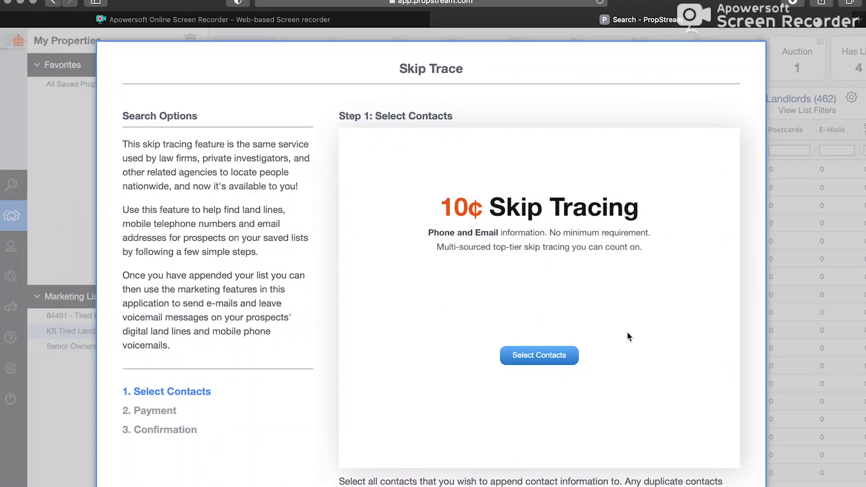
pyautogui.click(551, 360)
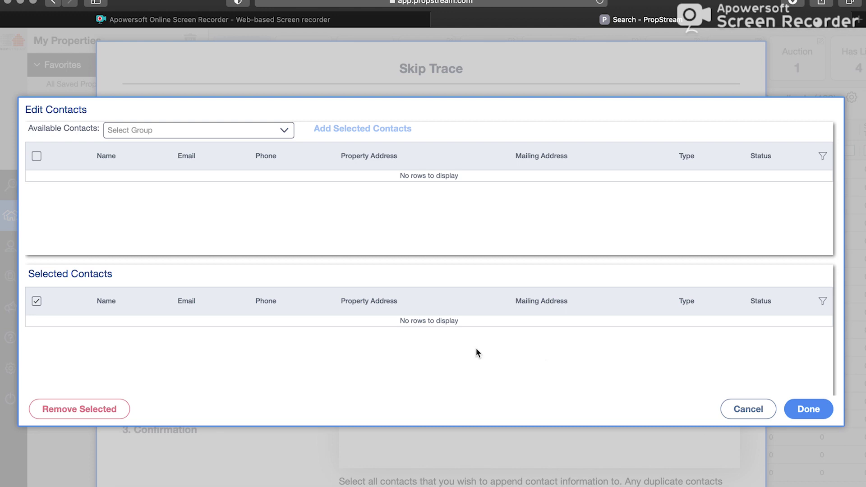
pyautogui.click(284, 131)
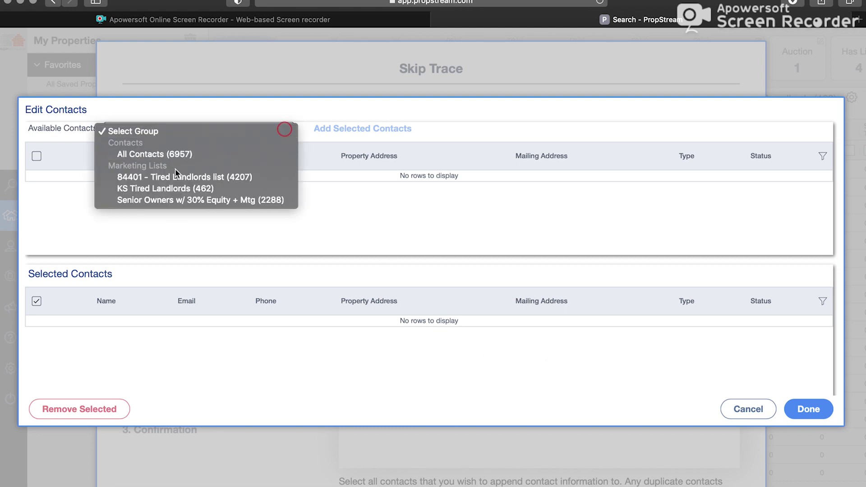
pyautogui.click(151, 187)
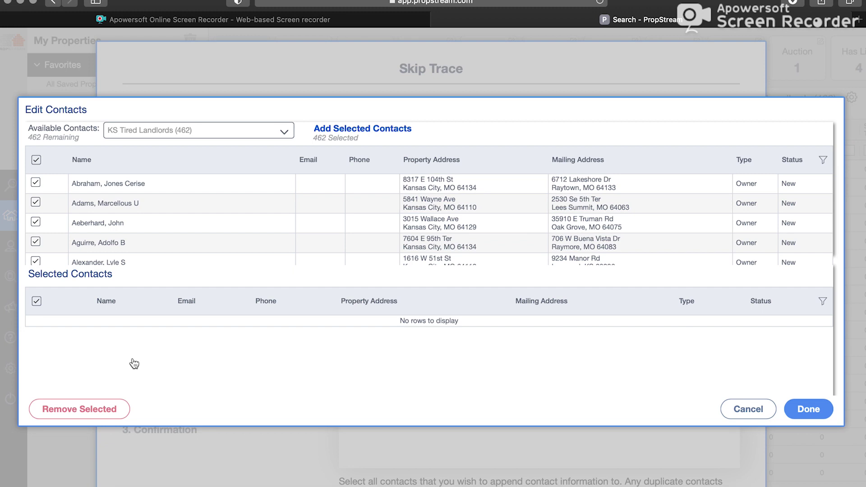
pyautogui.click(36, 302)
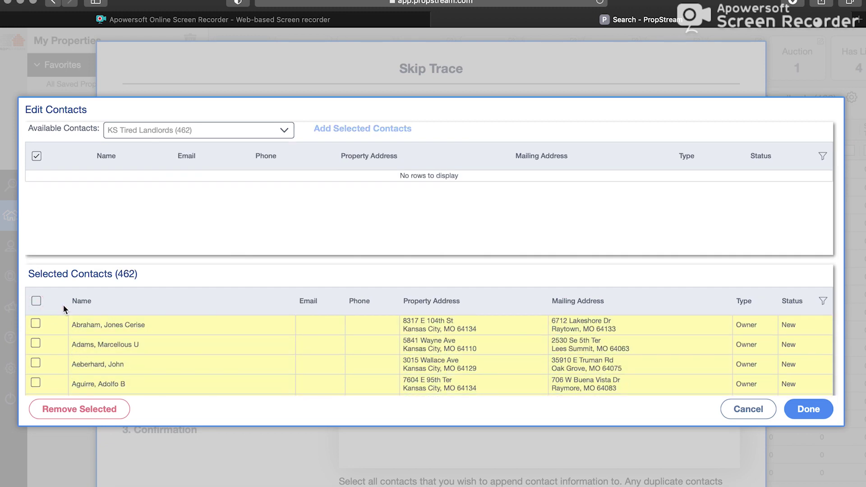
pyautogui.click(37, 301)
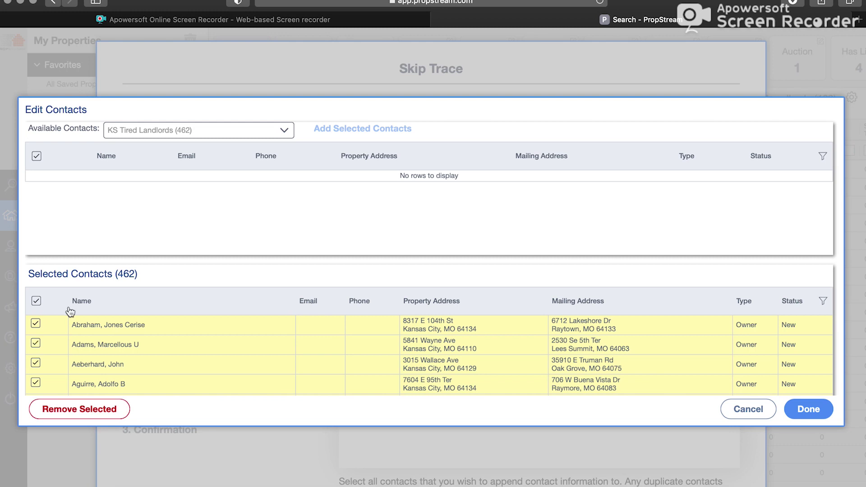
pyautogui.click(804, 410)
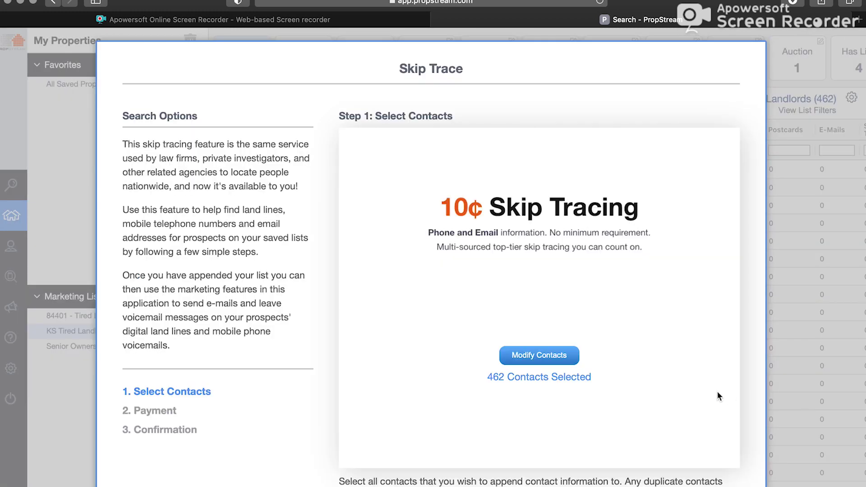
# Recheck the contacts selected for the skip trace and continue to the payment stage of the order
pyautogui.click(547, 356)
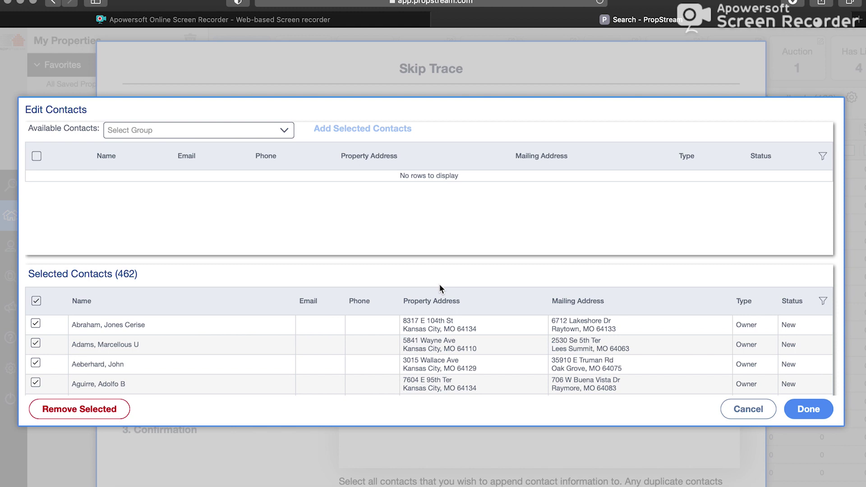
pyautogui.click(805, 411)
pyautogui.click(537, 359)
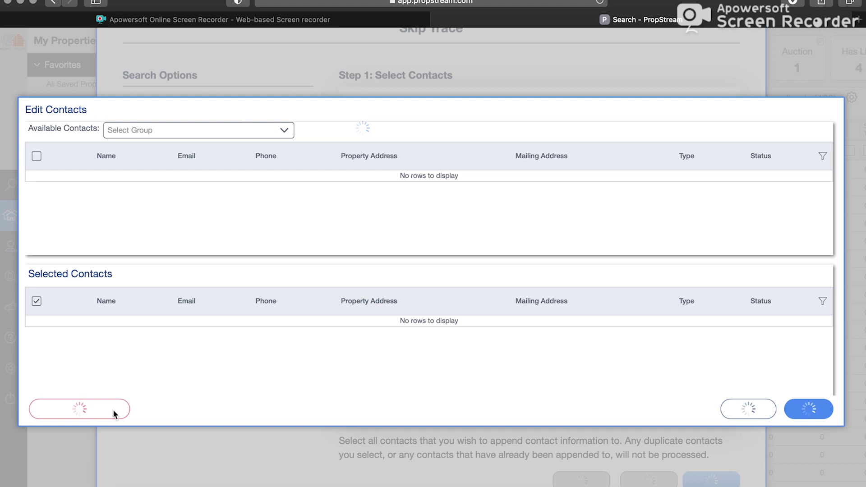
pyautogui.click(748, 414)
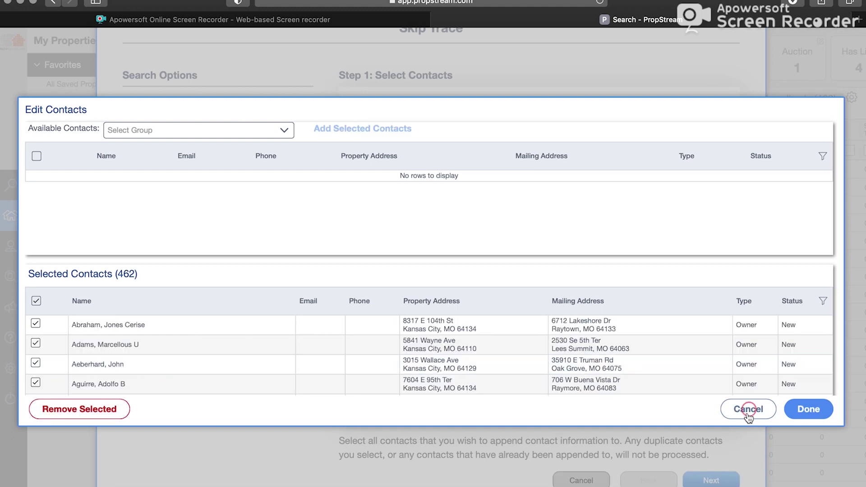
pyautogui.click(751, 413)
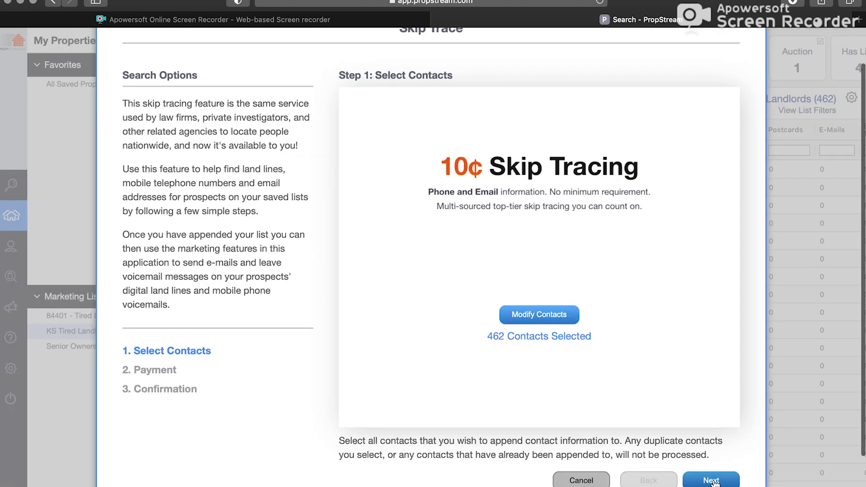
pyautogui.click(713, 480)
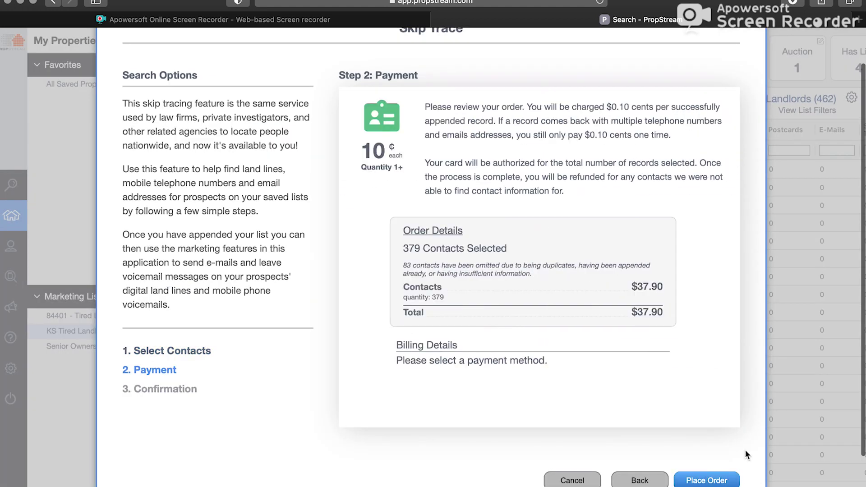
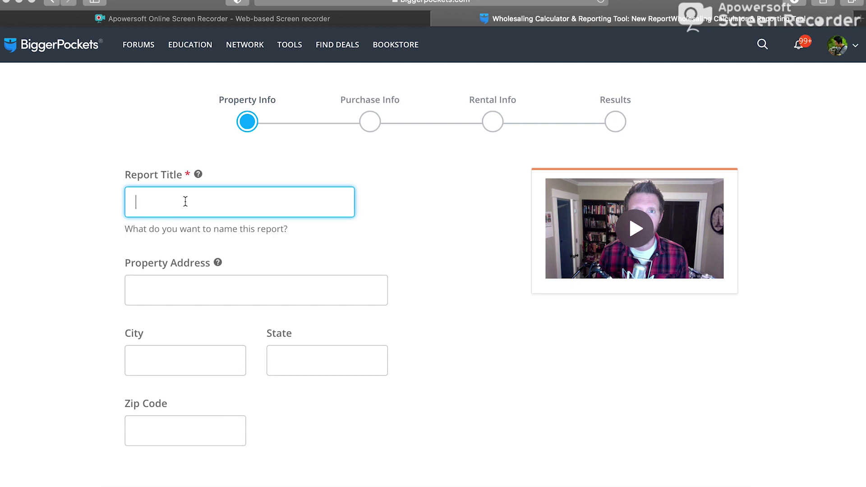
# In the BiggerPockets wholesaling calculator, enter the street address as report title and property address, with city Kansas City and state MO
pyautogui.write('15 Main Stee')
pyautogui.press('BackSpace')
pyautogui.press('BackSpace')
pyautogui.write('reet')
pyautogui.press('Tab')
pyautogui.write('15 Main Street')
pyautogui.press('Tab')
pyautogui.write('Kansas City')
pyautogui.press('Tab')
pyautogui.write('MO')
pyautogui.press('Tab')
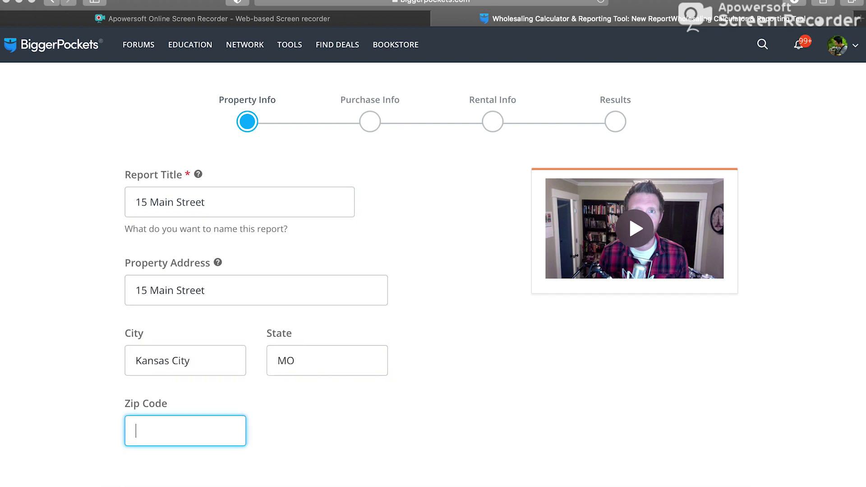
# Enter the sales description "Charming Bungalow 3 bed, 2 bath, 2000 SF" for the property
pyautogui.scroll(-6, 194, 225)
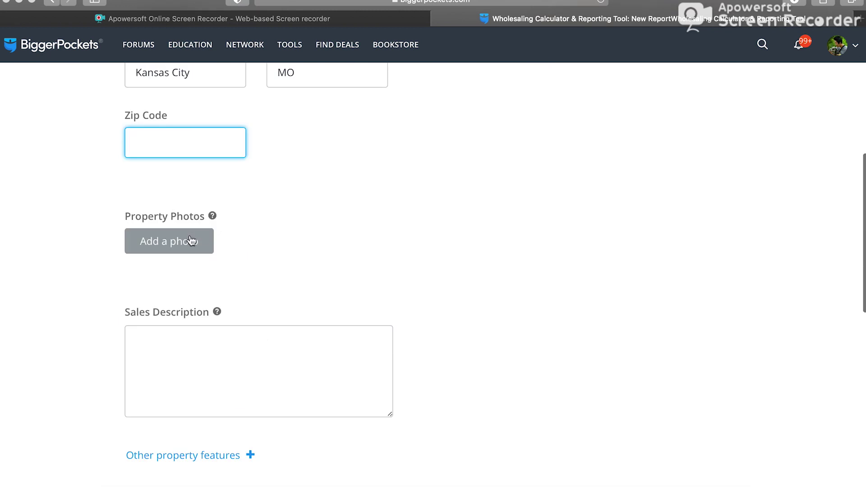
pyautogui.click(179, 348)
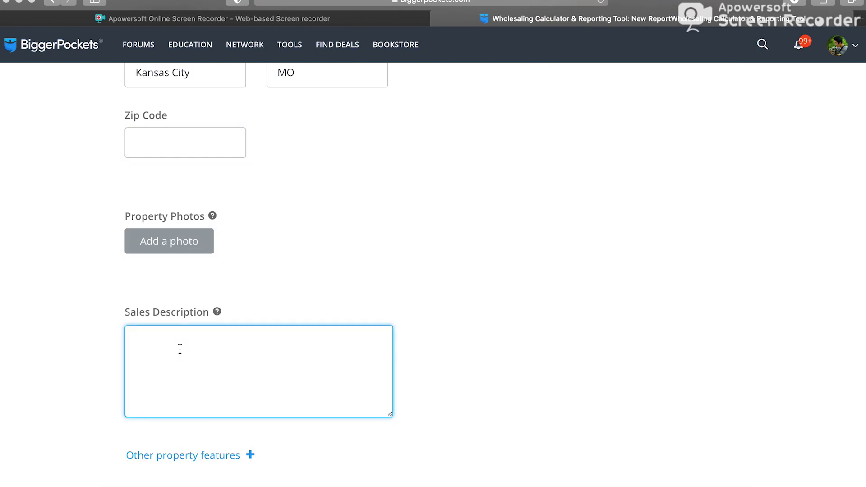
pyautogui.write('Charming Bungalow 3 bed, 2 bath, 2000 SF')
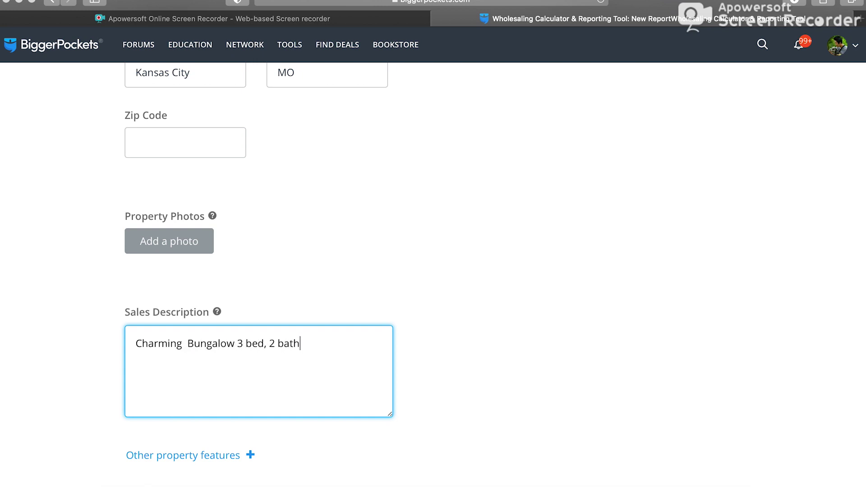
pyautogui.scroll(-1, 183, 357)
pyautogui.scroll(-5, 183, 357)
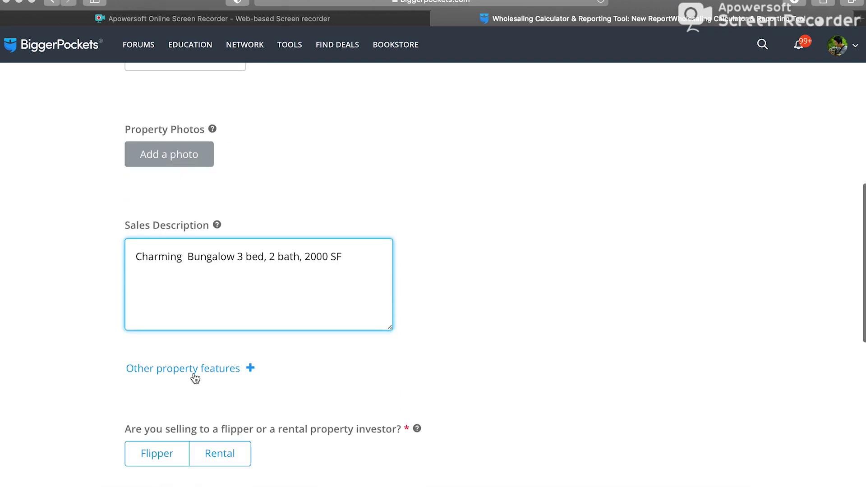
pyautogui.click(206, 351)
pyautogui.scroll(-3, 325, 350)
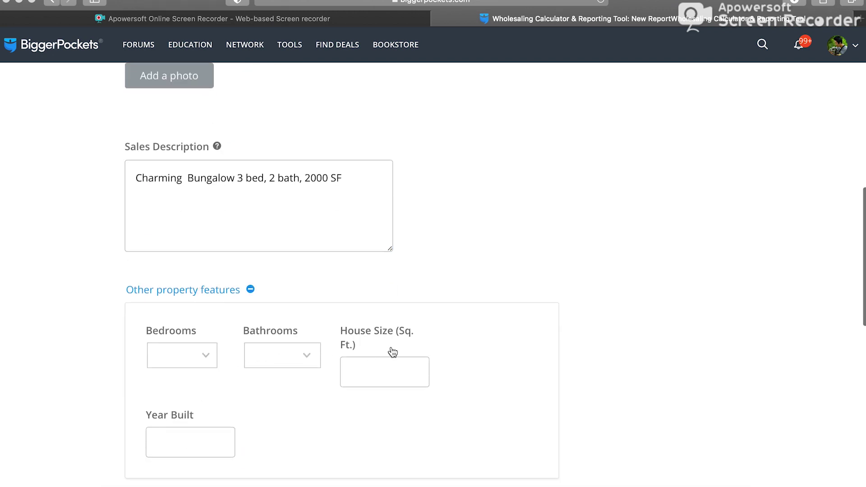
pyautogui.click(227, 289)
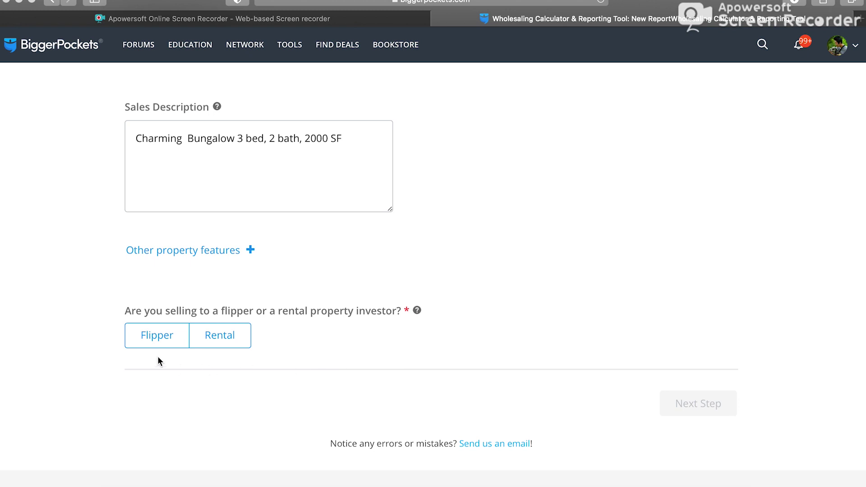
# Set the intended buyer to Flipper and continue to the purchase information
pyautogui.click(155, 335)
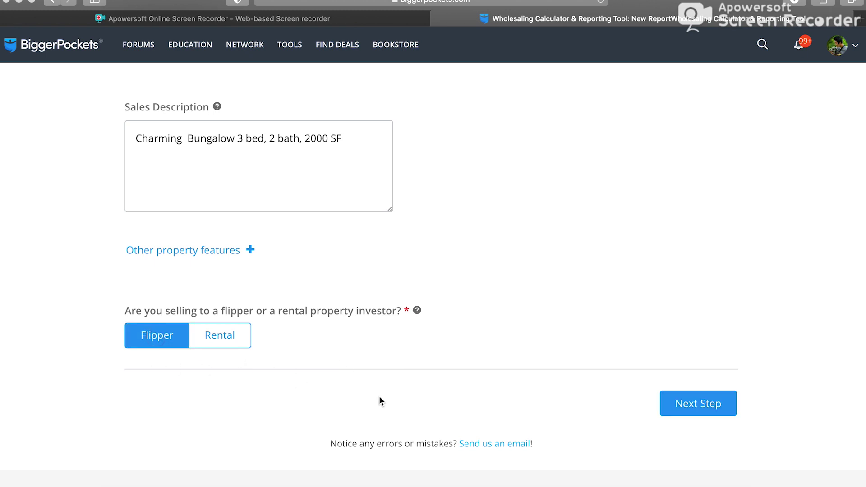
pyautogui.click(724, 411)
# Set the after repair value to $300000, desired wholesale profit to $10000 and house flipper's desired profit to $20000, and continue to the following page
pyautogui.click(197, 204)
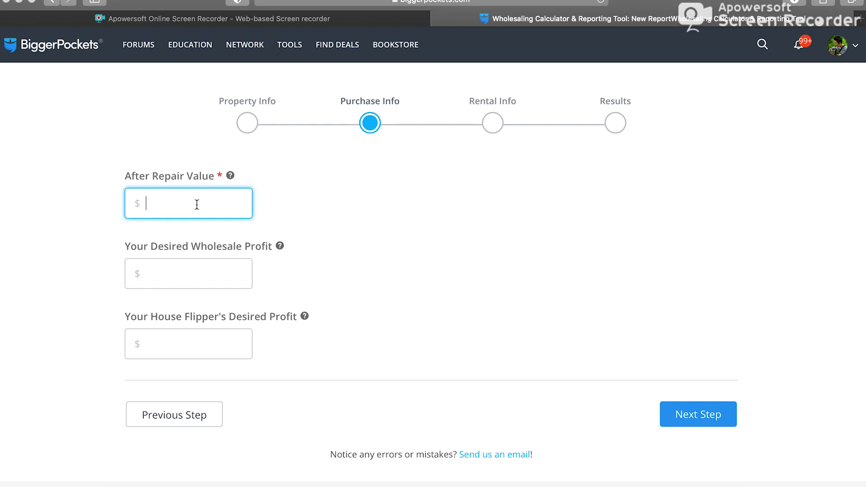
pyautogui.write('300000')
pyautogui.click(191, 275)
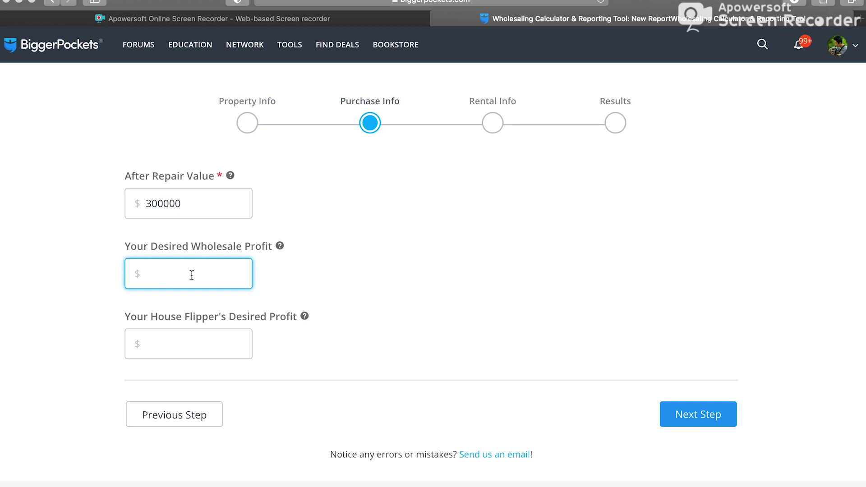
pyautogui.write('10000')
pyautogui.moveTo(280, 248)
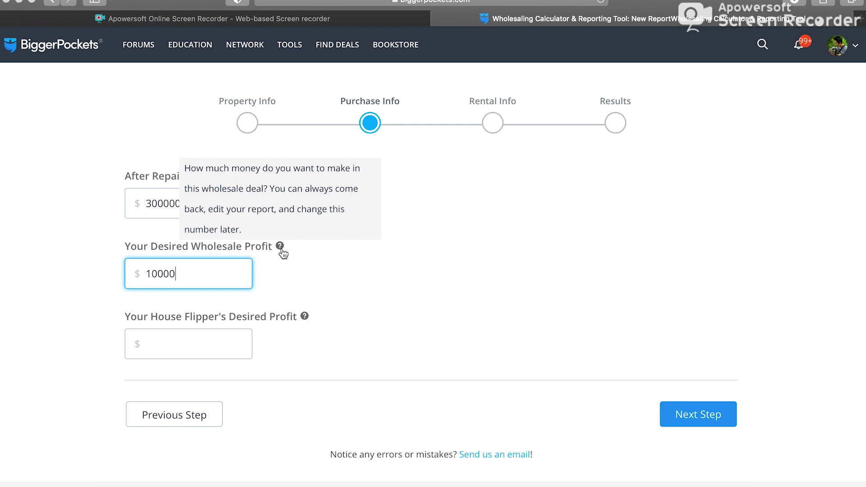
pyautogui.moveTo(305, 319)
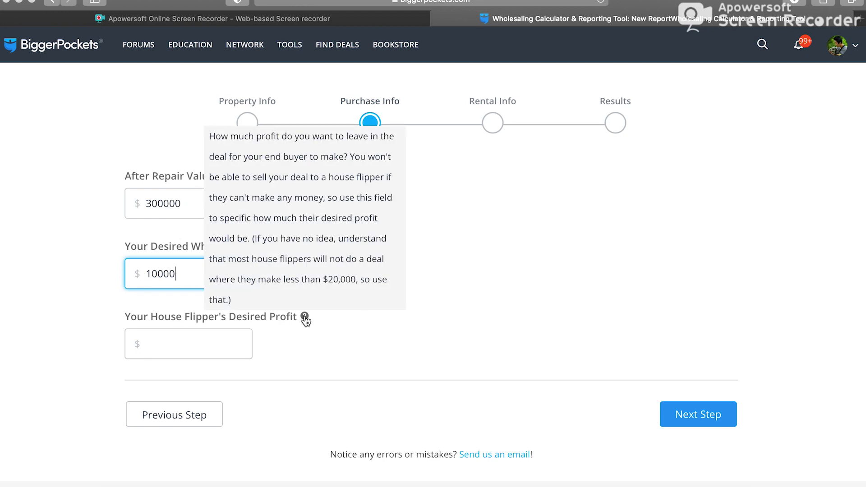
pyautogui.click(213, 348)
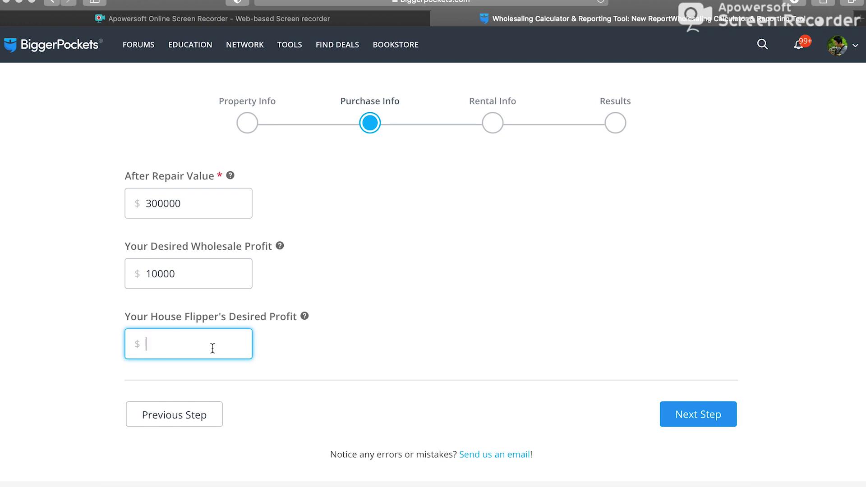
pyautogui.write('20000')
pyautogui.click(458, 246)
pyautogui.click(699, 416)
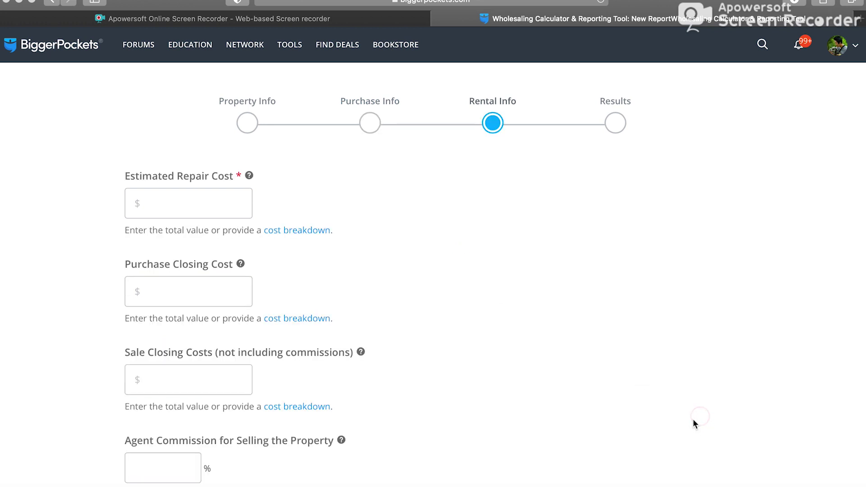
# Set the estimated repair cost to $35000
pyautogui.click(224, 202)
pyautogui.scroll(-3, 359, 251)
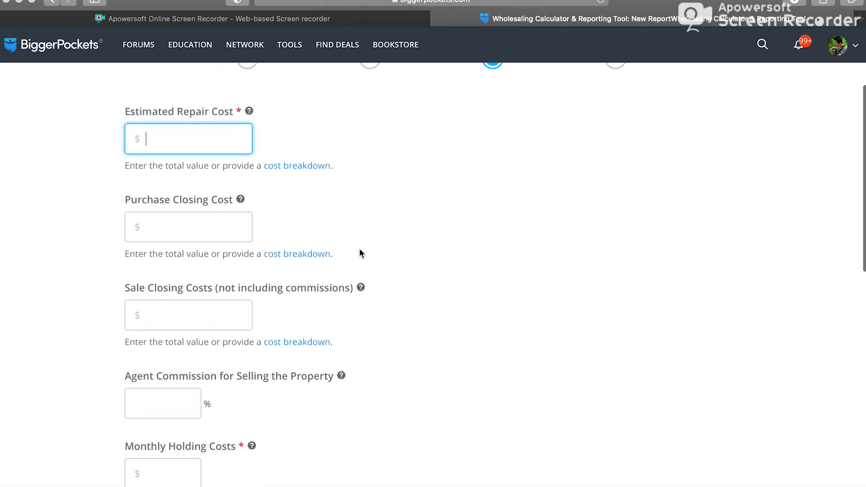
pyautogui.write('35000')
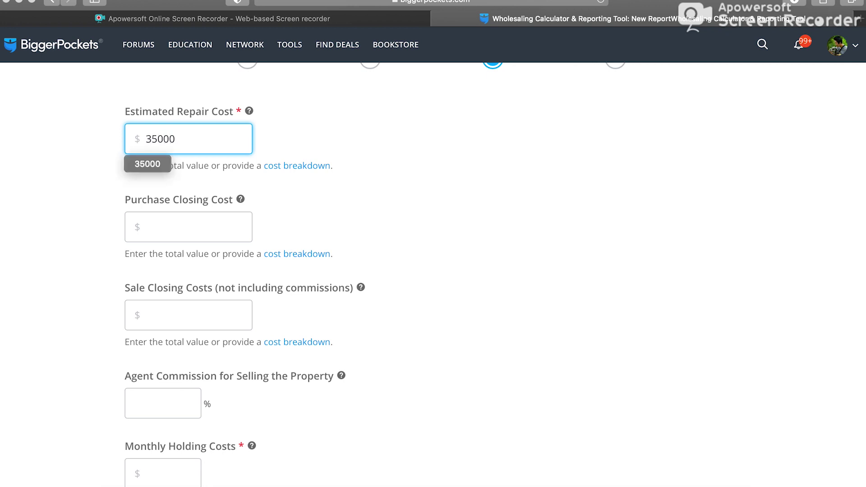
pyautogui.press('Tab')
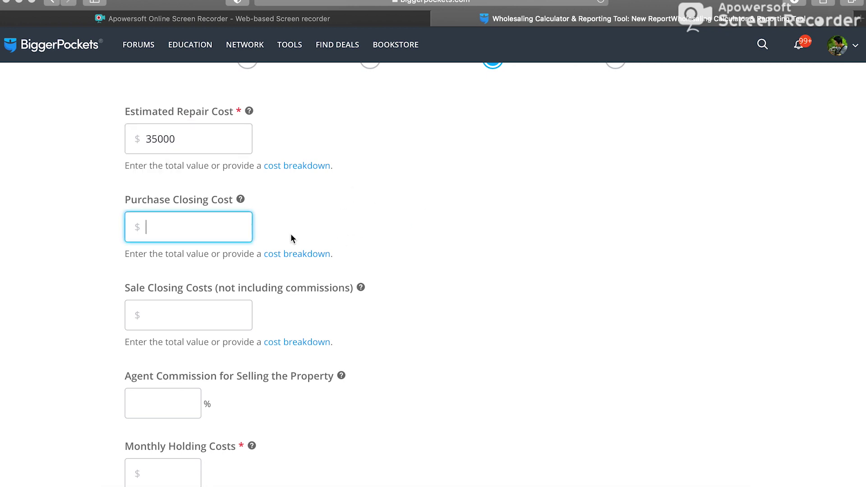
# Expand the purchase closing cost breakdown, examine its individual fee fields, and collapse it
pyautogui.click(301, 255)
pyautogui.scroll(-2, 303, 264)
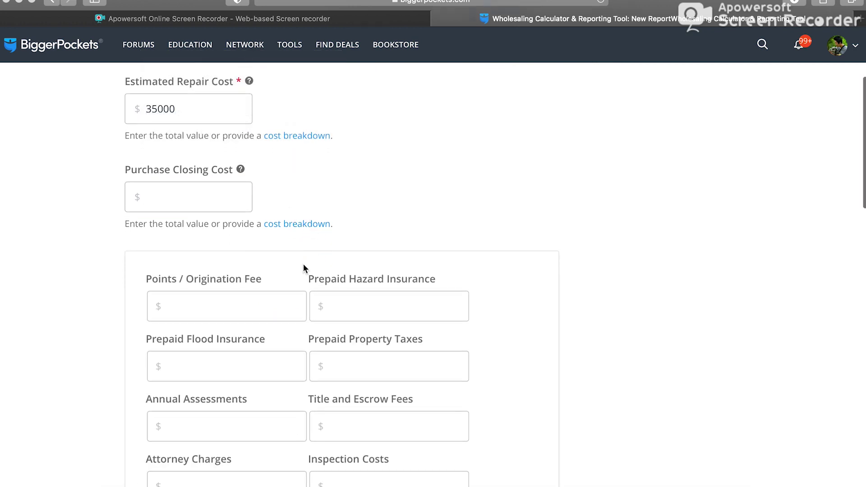
pyautogui.scroll(-1, 241, 275)
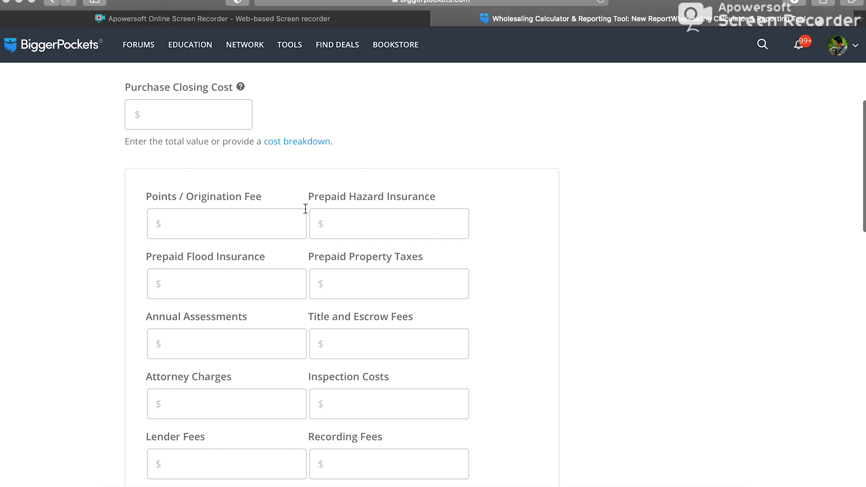
pyautogui.scroll(-1, 361, 219)
pyautogui.scroll(-1, 347, 262)
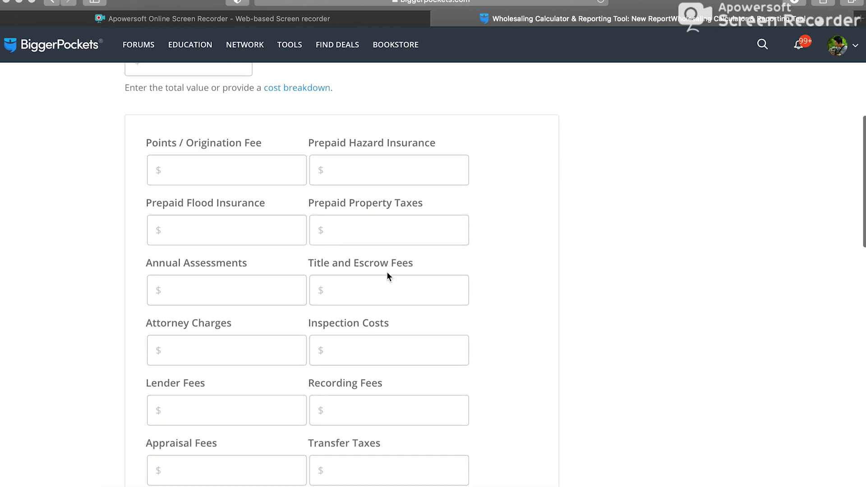
pyautogui.scroll(-1, 294, 285)
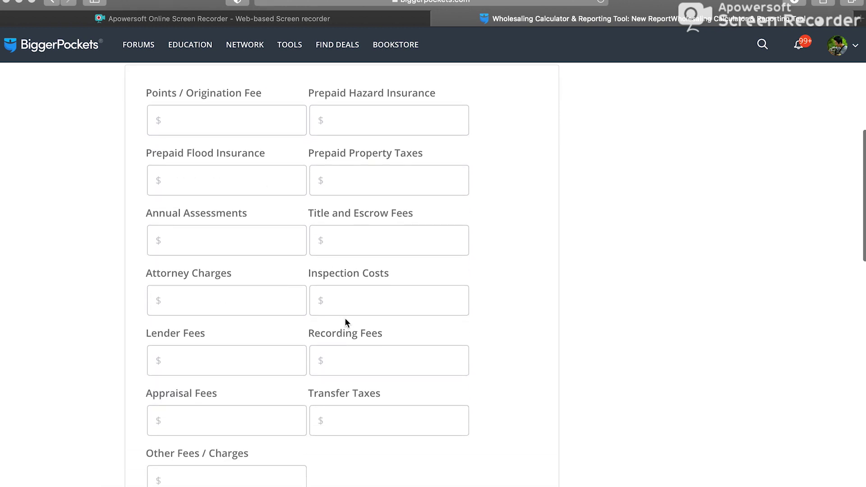
pyautogui.scroll(-1, 347, 321)
pyautogui.scroll(-2, 253, 374)
pyautogui.scroll(5, 263, 362)
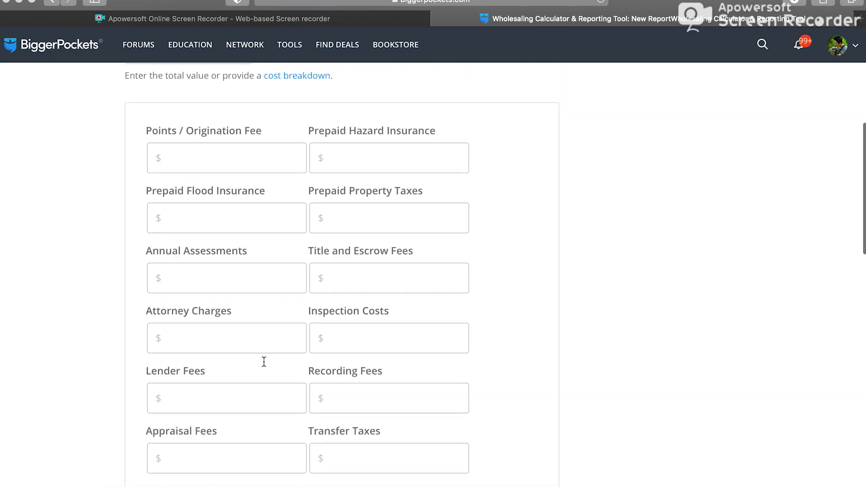
pyautogui.scroll(-1, 319, 311)
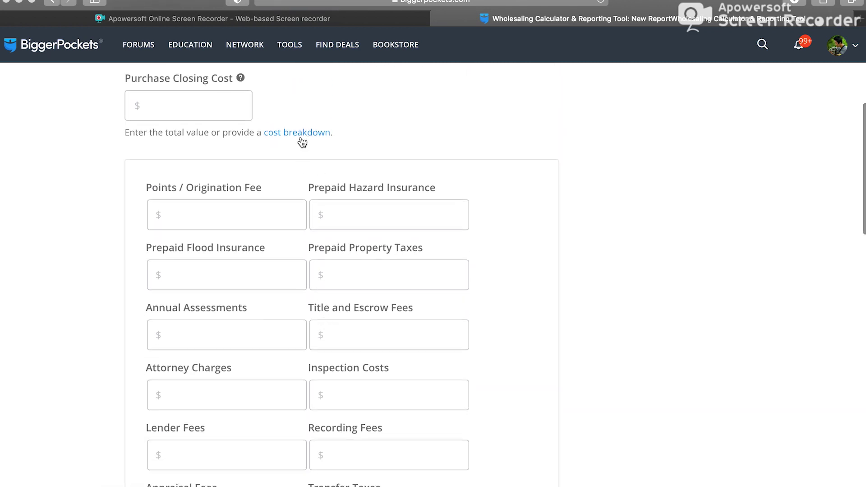
pyautogui.scroll(-4, 312, 172)
pyautogui.scroll(4, 313, 169)
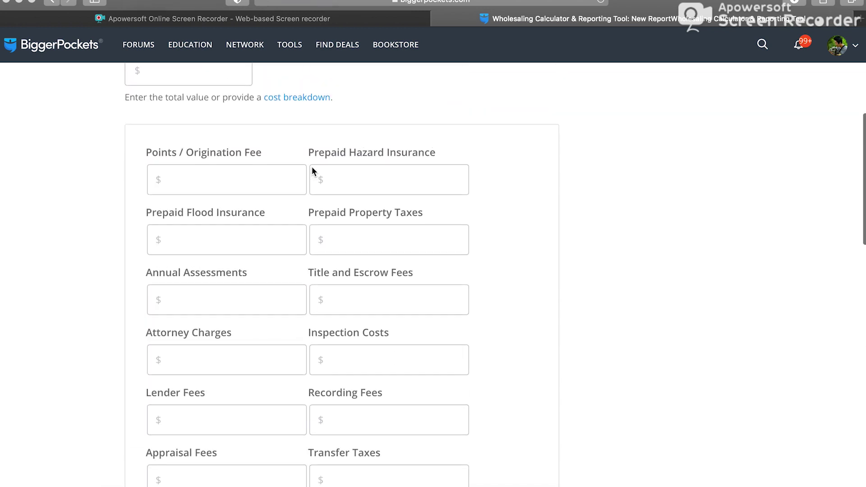
pyautogui.click(308, 123)
# Set the purchase closing cost to $3000 and the sale closing costs to $2000
pyautogui.click(206, 93)
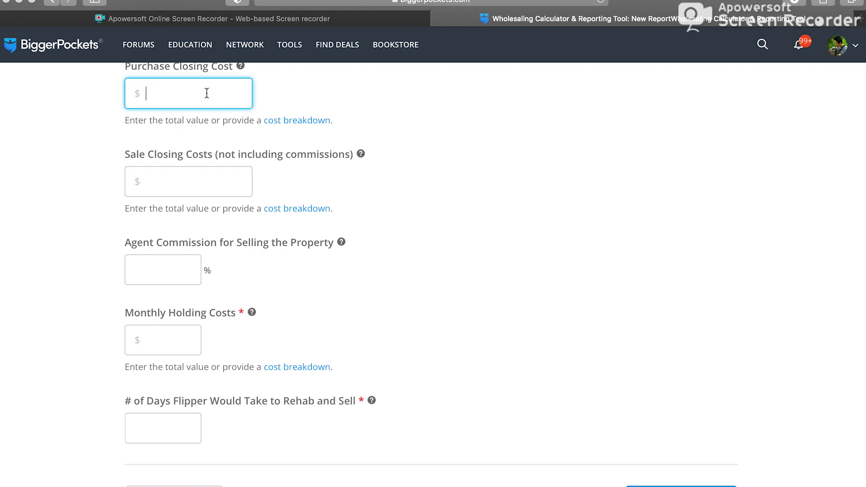
pyautogui.write('3000')
pyautogui.click(489, 190)
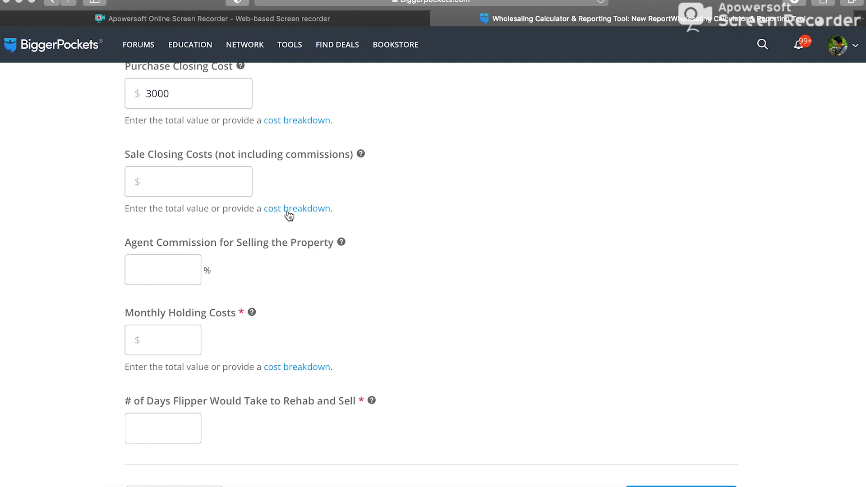
pyautogui.click(188, 185)
pyautogui.write('2000')
pyautogui.click(478, 284)
# Set the agent commission for selling the property to 6% and the monthly holding costs to $2200
pyautogui.click(184, 270)
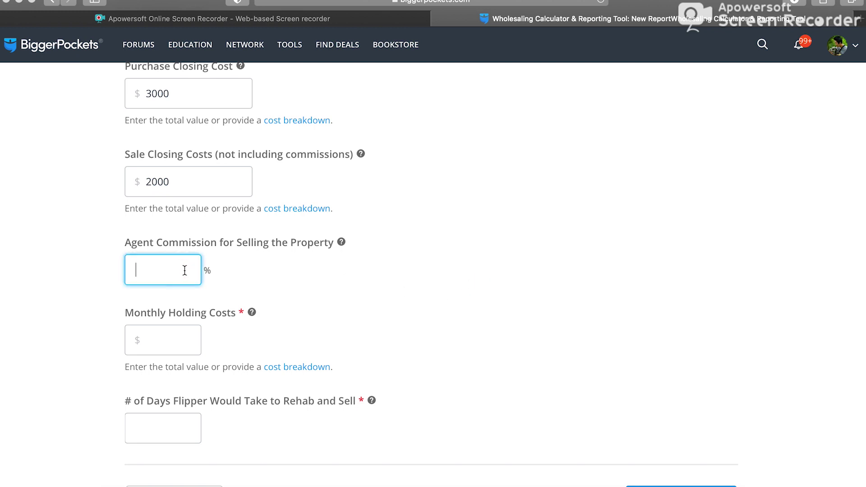
pyautogui.write('6')
pyautogui.click(557, 288)
pyautogui.click(185, 341)
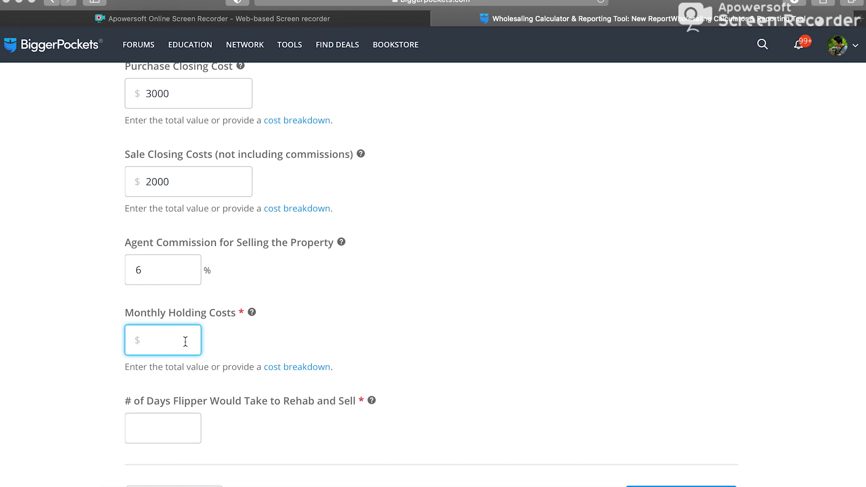
pyautogui.write('2200')
pyautogui.click(453, 296)
# Set the number of days the flipper would take to rehab and sell to 100, and calculate the results
pyautogui.scroll(-3, 399, 353)
pyautogui.click(170, 367)
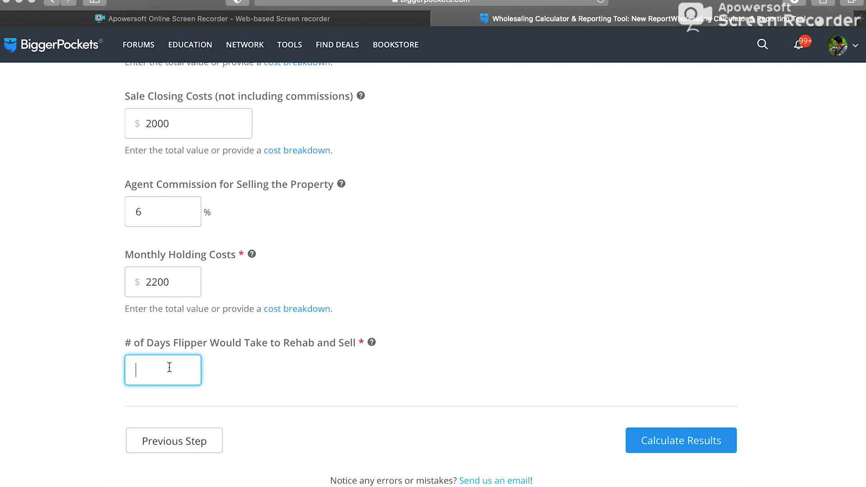
pyautogui.write('100')
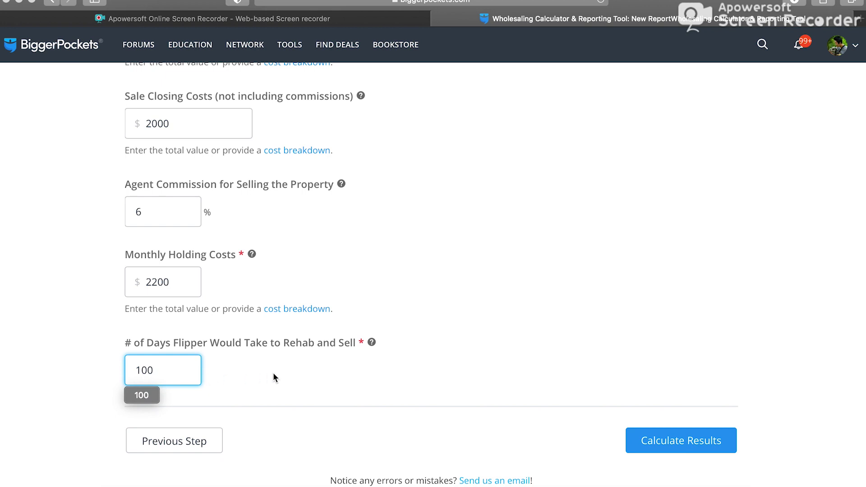
pyautogui.click(273, 373)
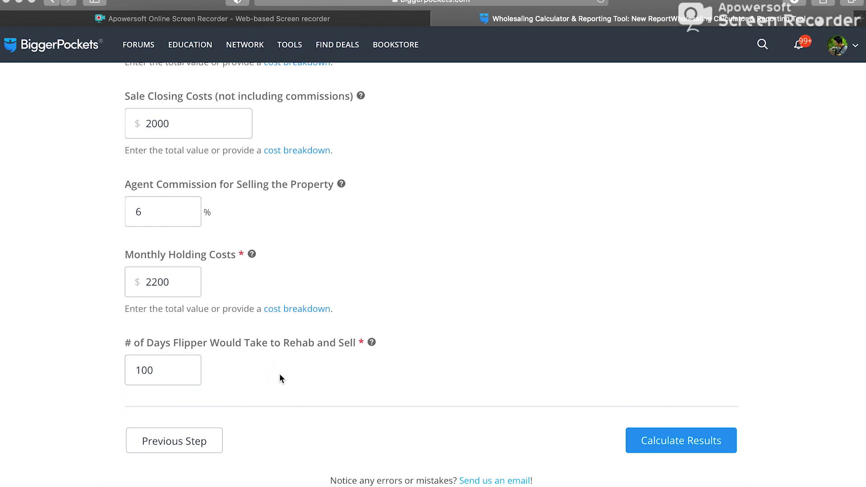
pyautogui.click(664, 444)
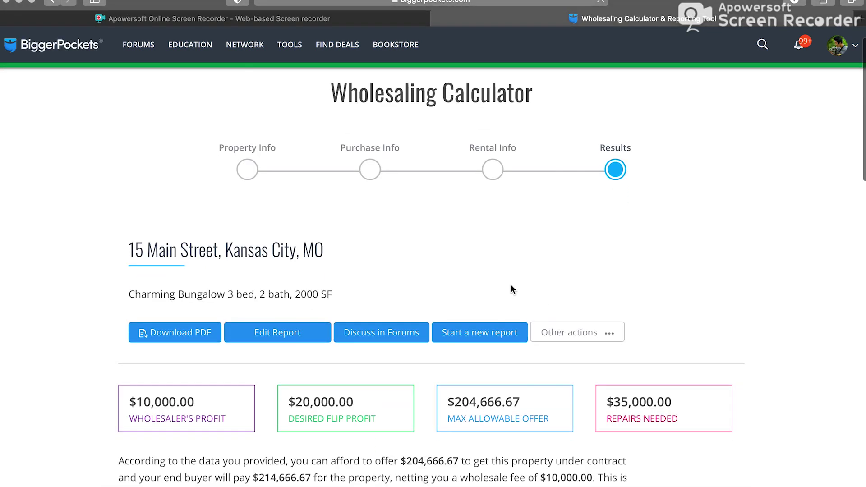
# Examine the results report's offer summary, financial breakdown, estimated repairs, hypothetical flip profits and return on investment
pyautogui.scroll(-2, 510, 284)
pyautogui.scroll(-2, 512, 288)
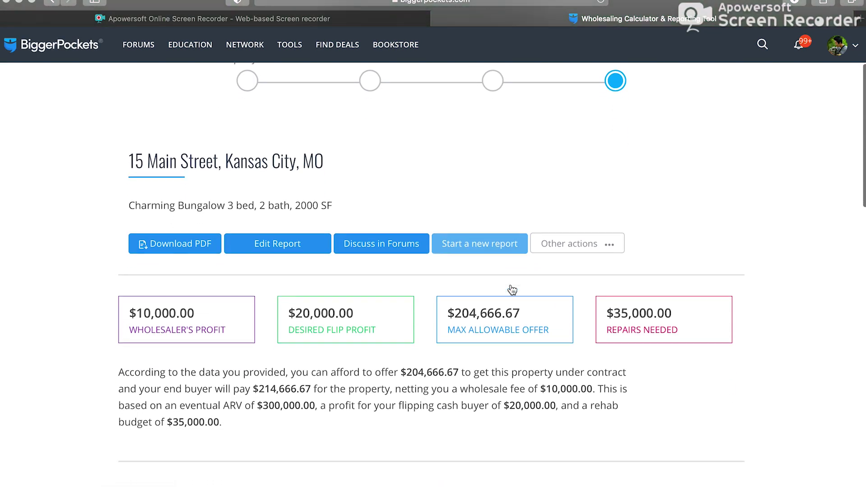
pyautogui.scroll(-1, 639, 308)
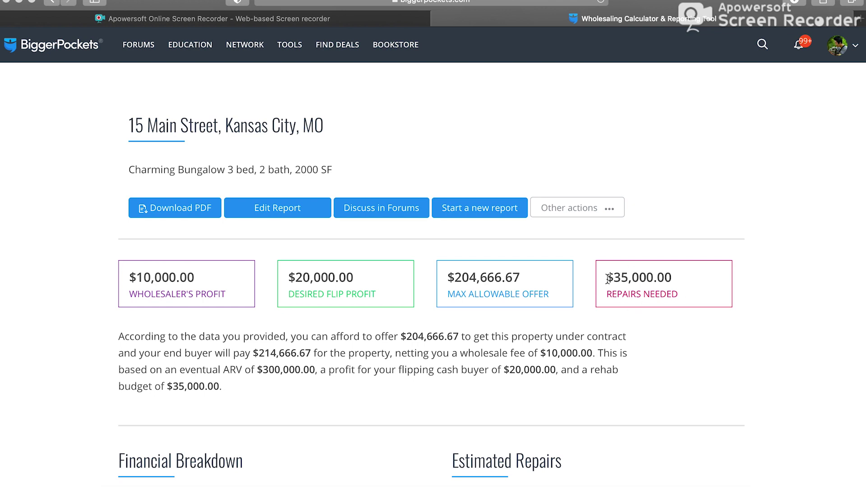
pyautogui.scroll(-5, 466, 296)
pyautogui.scroll(-4, 374, 298)
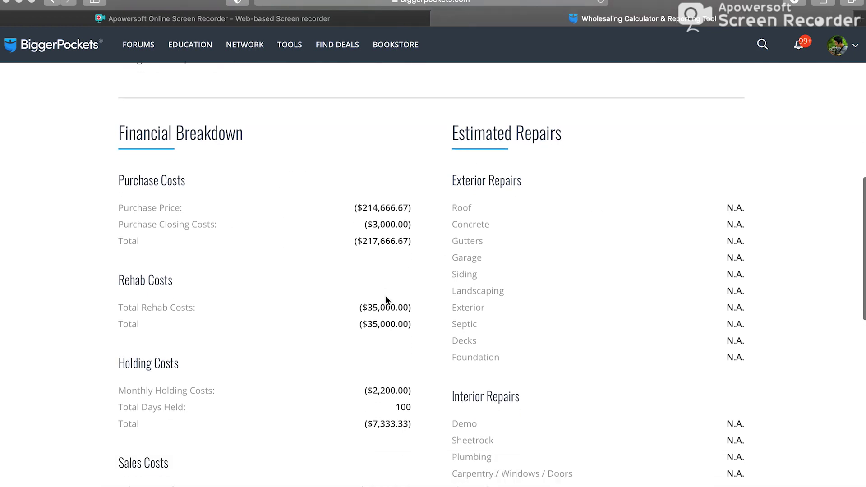
pyautogui.scroll(-10, 271, 259)
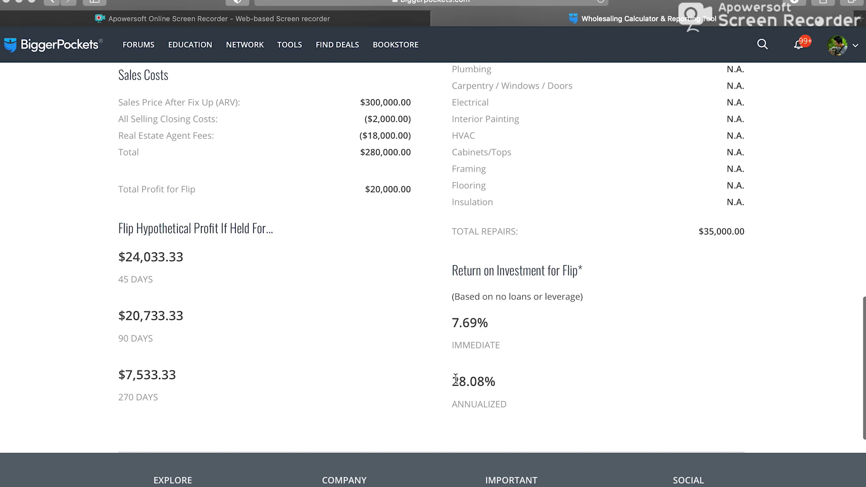
pyautogui.scroll(1, 205, 324)
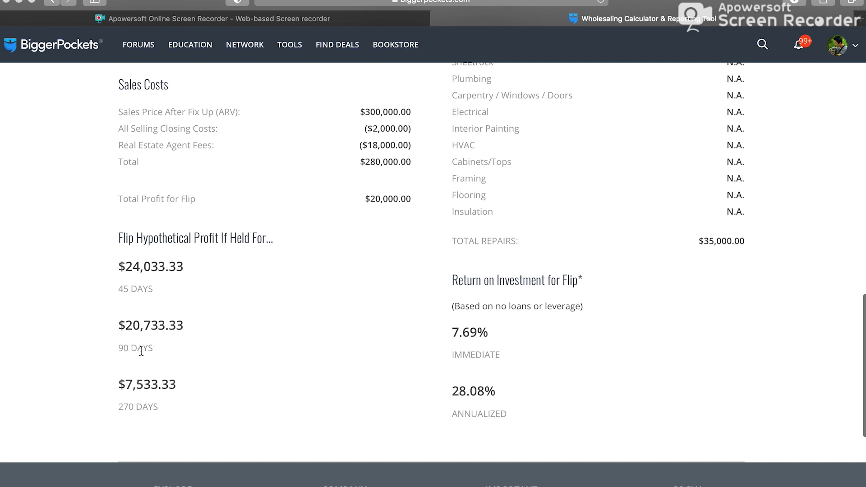
pyautogui.scroll(15, 135, 349)
pyautogui.scroll(-8, 176, 354)
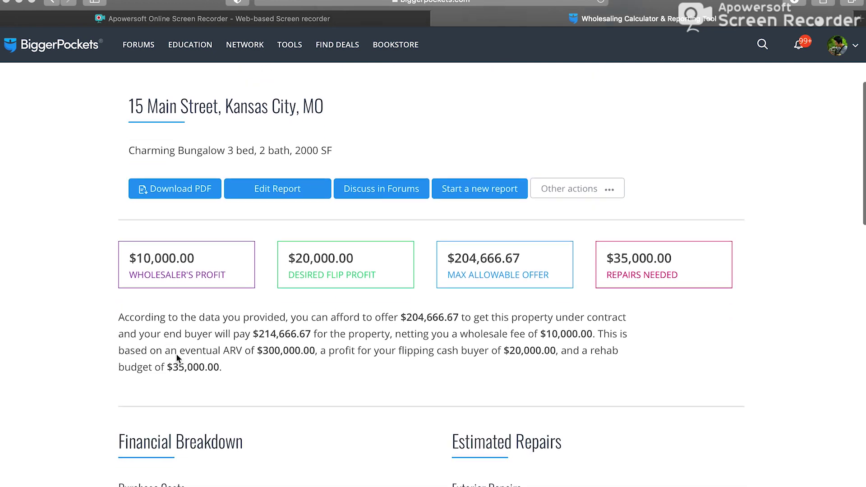
pyautogui.scroll(12, 213, 344)
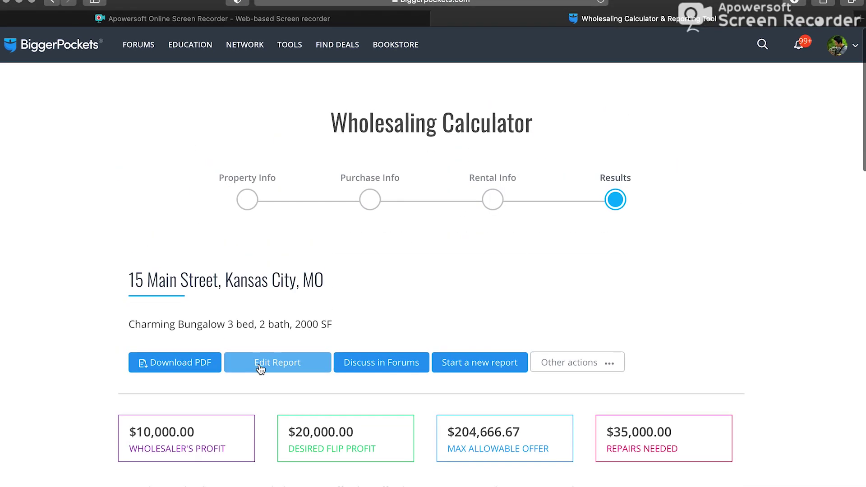
# Open the PDF version of the wholesaling report and review its offer summary and financial summary for the flipper
pyautogui.click(196, 370)
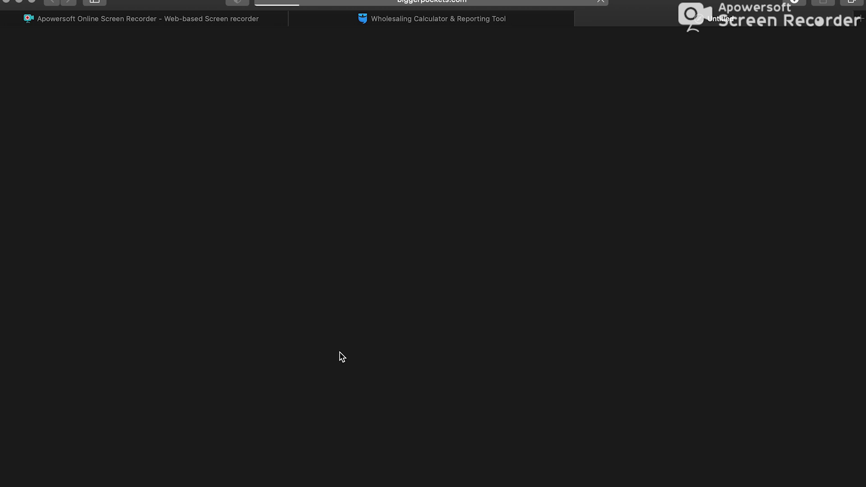
pyautogui.scroll(-20, 463, 269)
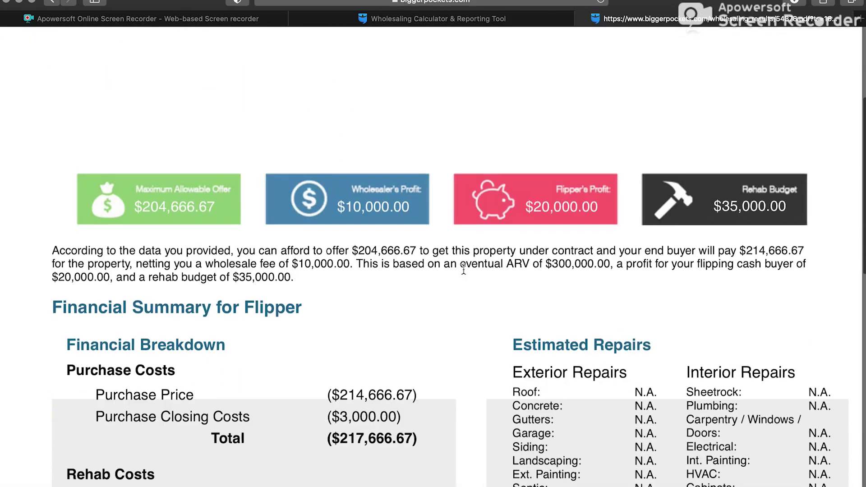
pyautogui.scroll(20, 464, 270)
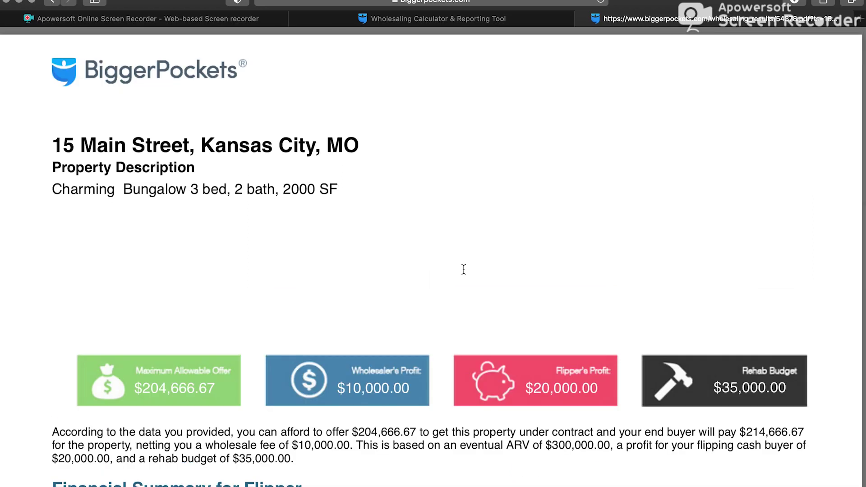
pyautogui.scroll(-1, 463, 270)
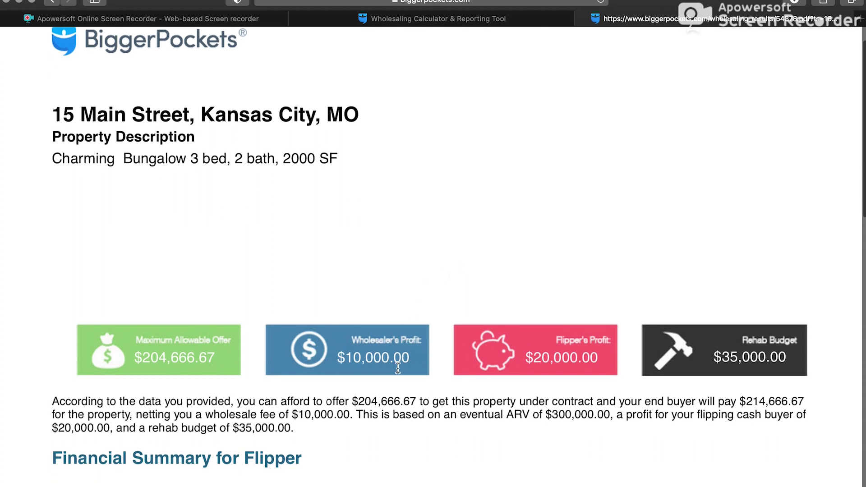
pyautogui.scroll(-10, 397, 358)
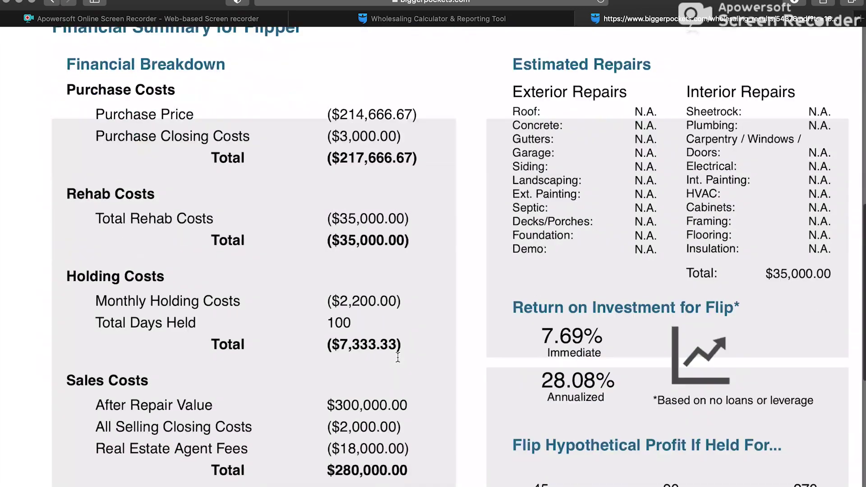
pyautogui.scroll(-7, 398, 357)
pyautogui.scroll(8, 404, 360)
pyautogui.scroll(10, 403, 355)
pyautogui.click(533, 235)
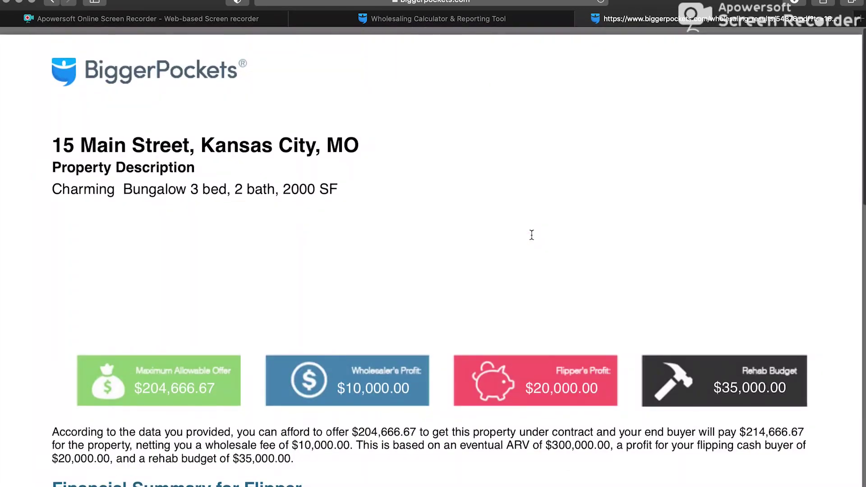